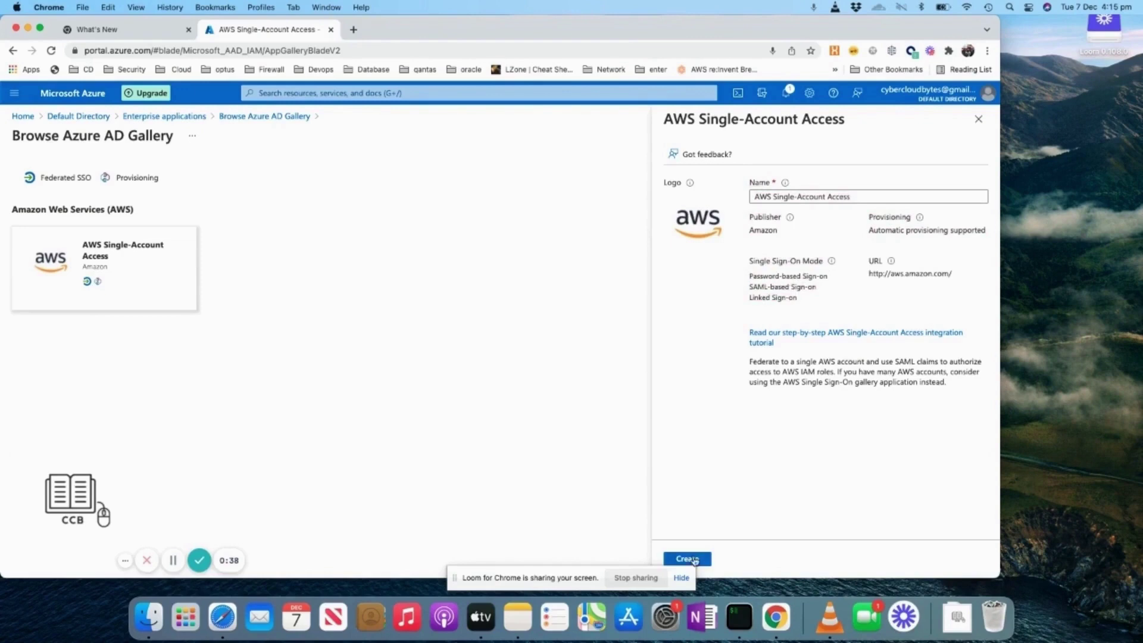
Add the AWS Single-Account Access app and download its federation metadata XML
left_click(690, 559)
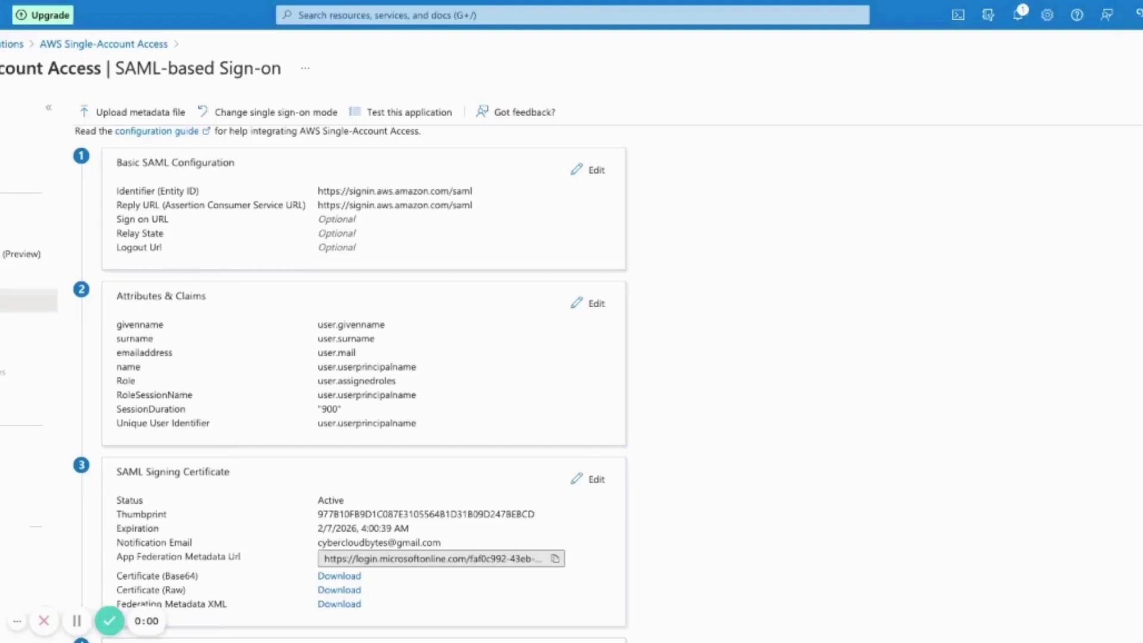
scroll(359, 372, "down", 5)
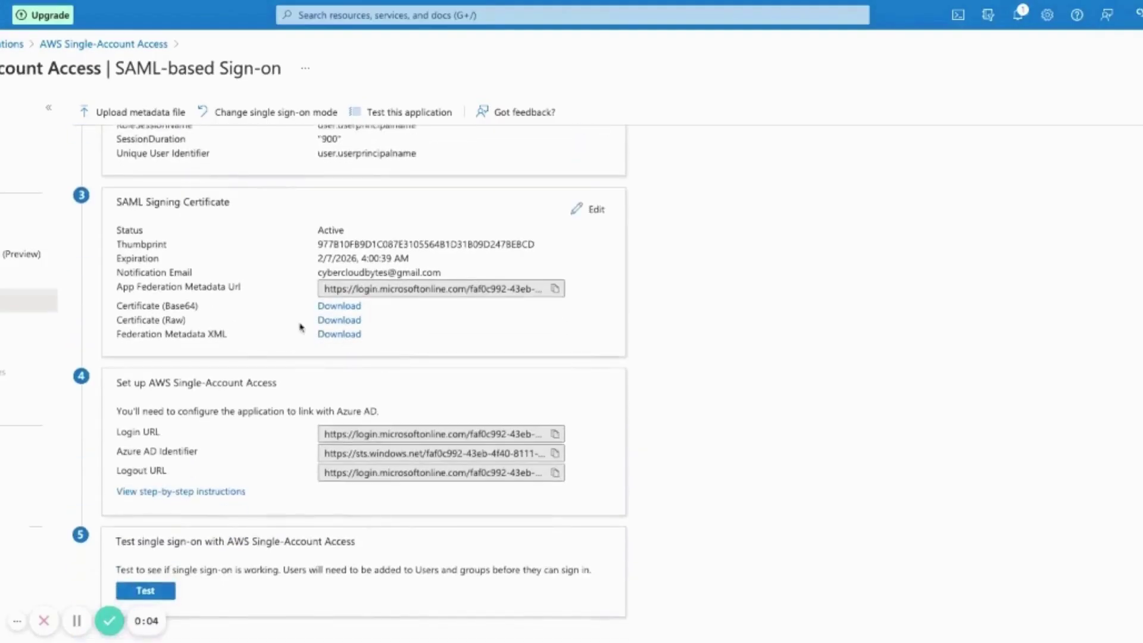
double_click(299, 330)
left_click(418, 347)
double_click(381, 322)
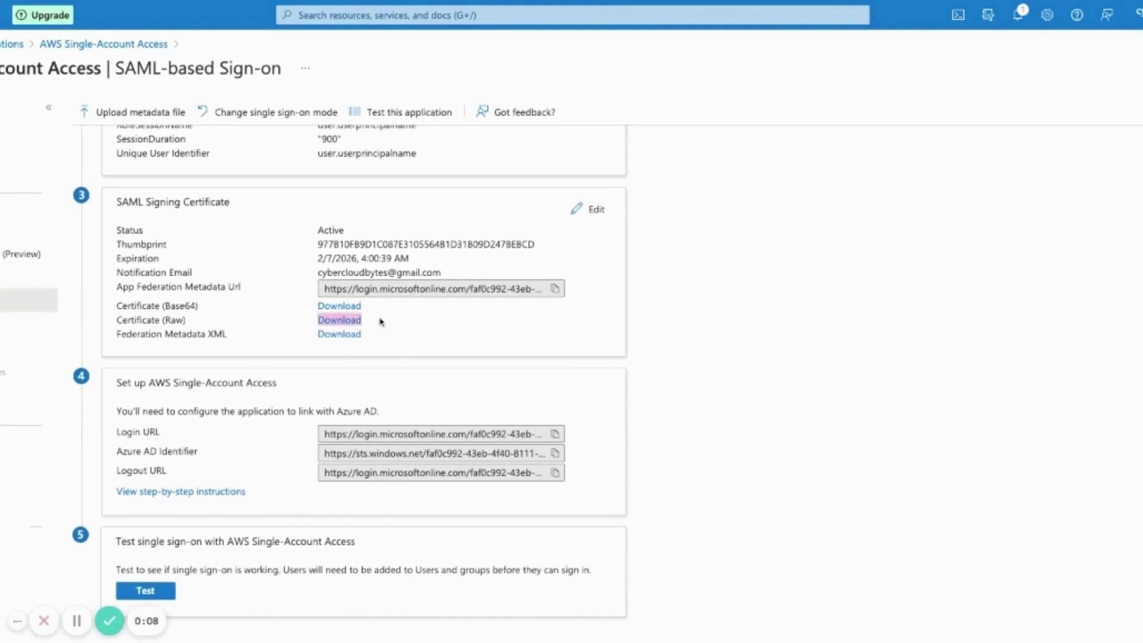
Check the full Login URL value, then bring up the Upload metadata file panel
left_click(438, 439)
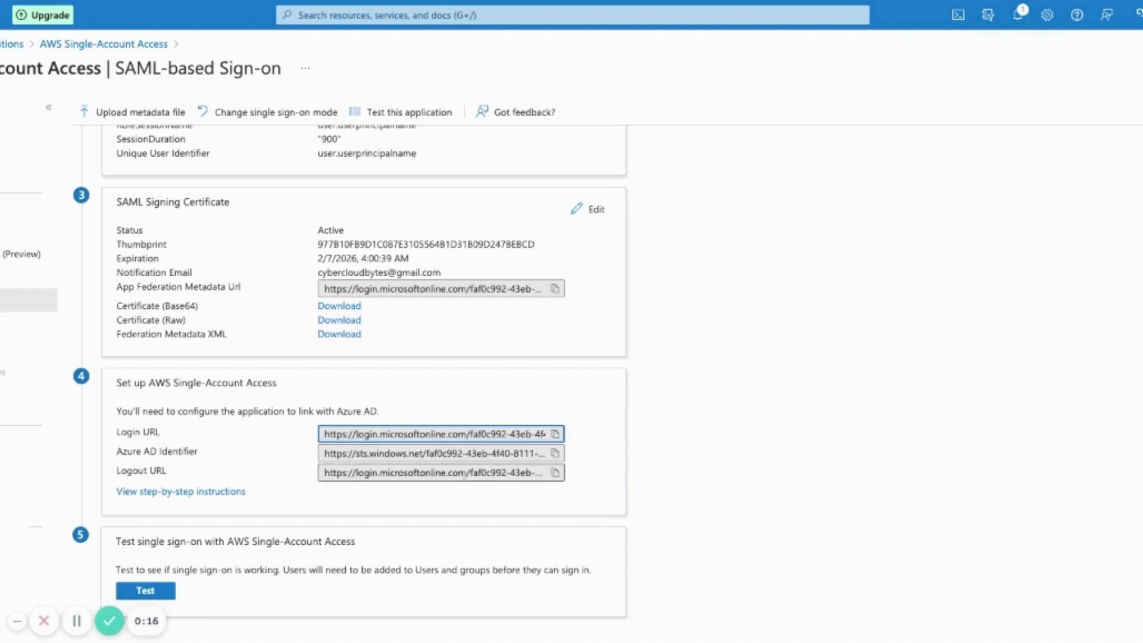
scroll(466, 475, "up", 7)
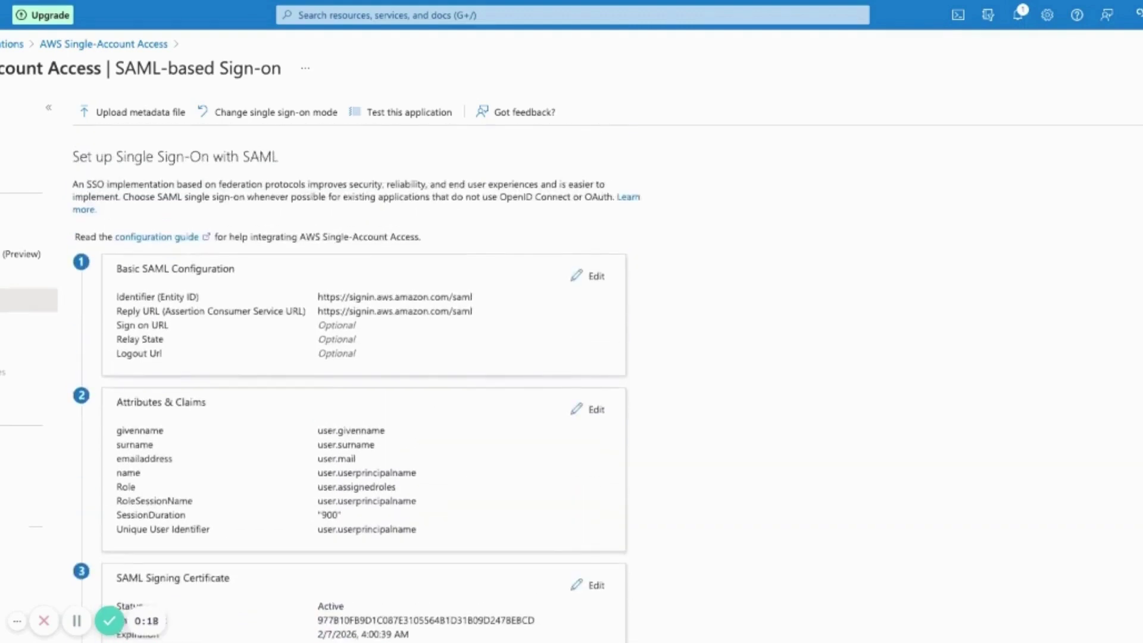
left_click(136, 113)
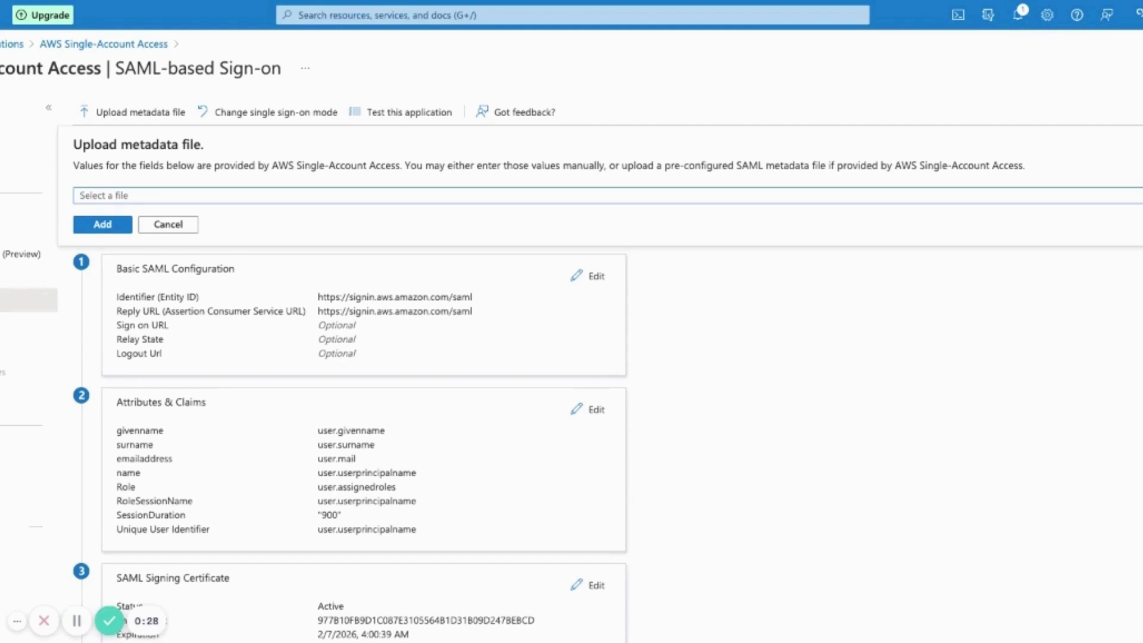
Upload the AWS SAML metadata file to fill in the ap-southeast-1 Identifier and Reply URL
left_click(102, 225)
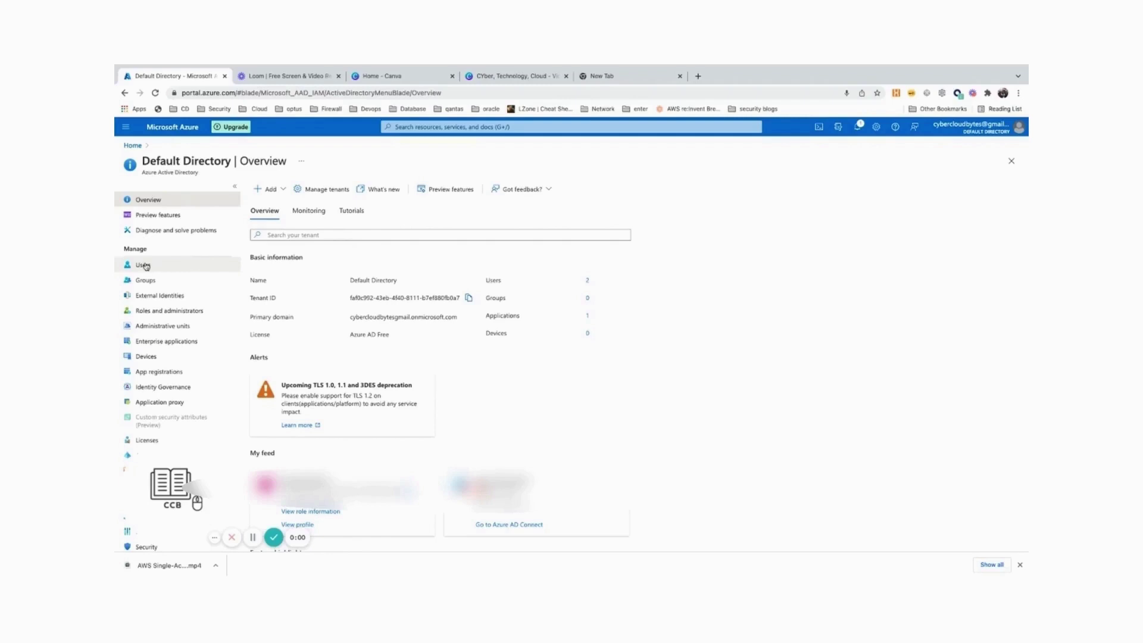
Start a new directory user and enter its user name and display name
left_click(143, 266)
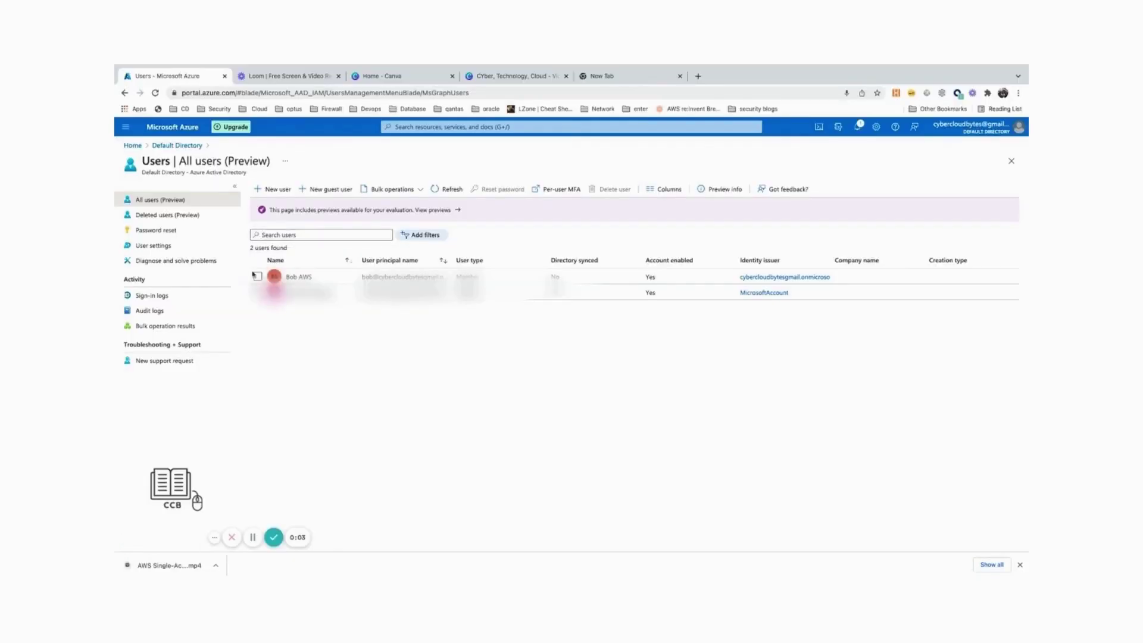
left_click(284, 190)
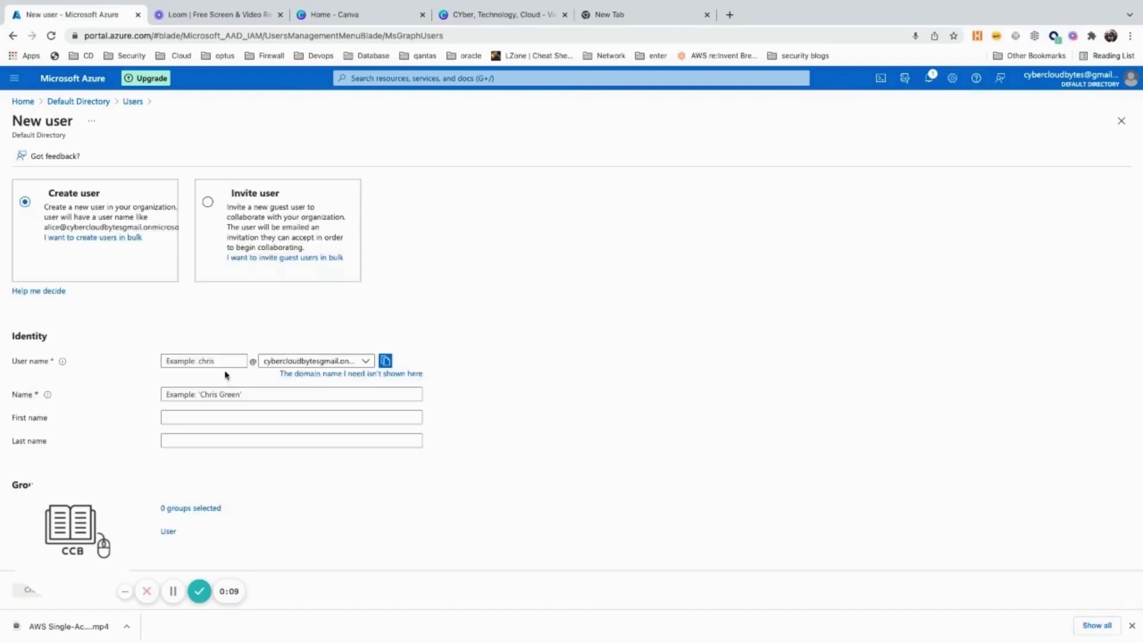
scroll(226, 375, "down", 2)
left_click(188, 257)
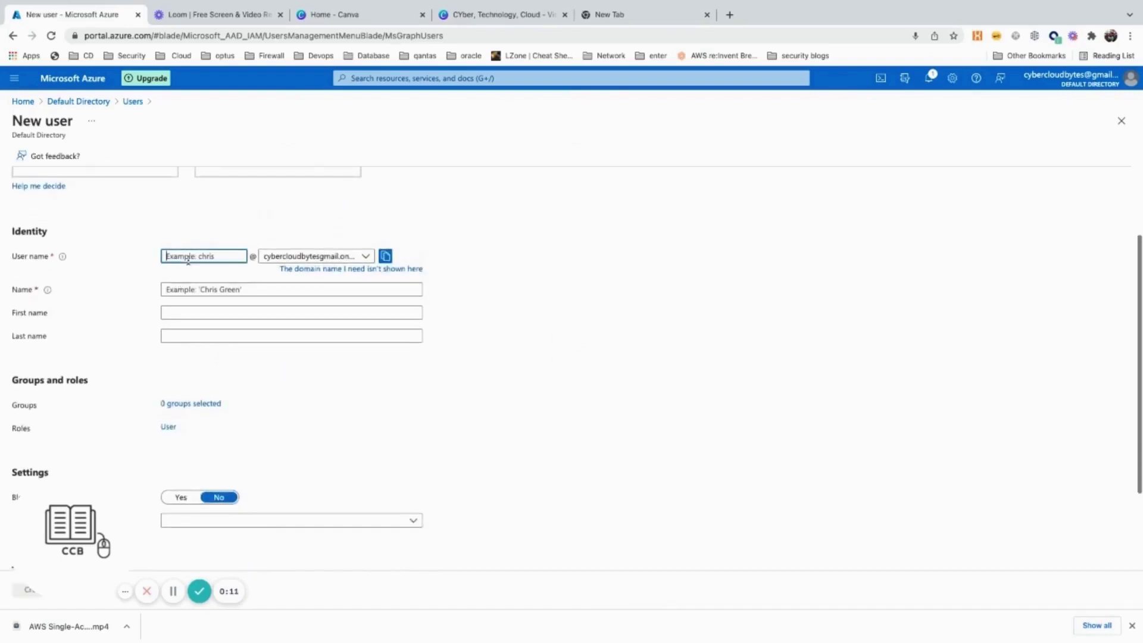
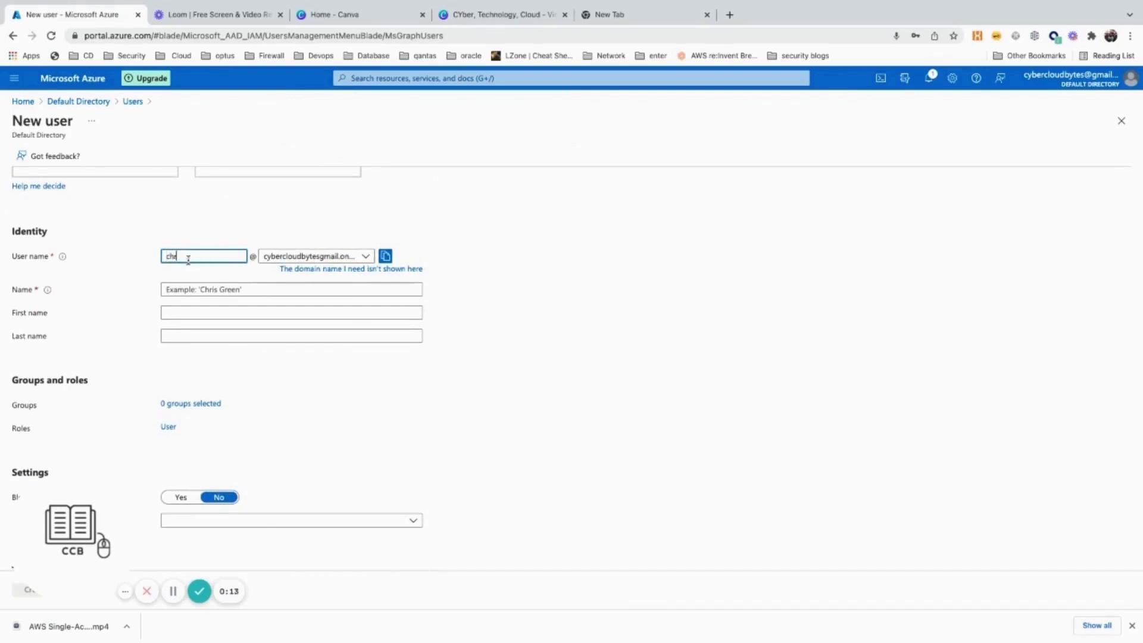
key("Tab")
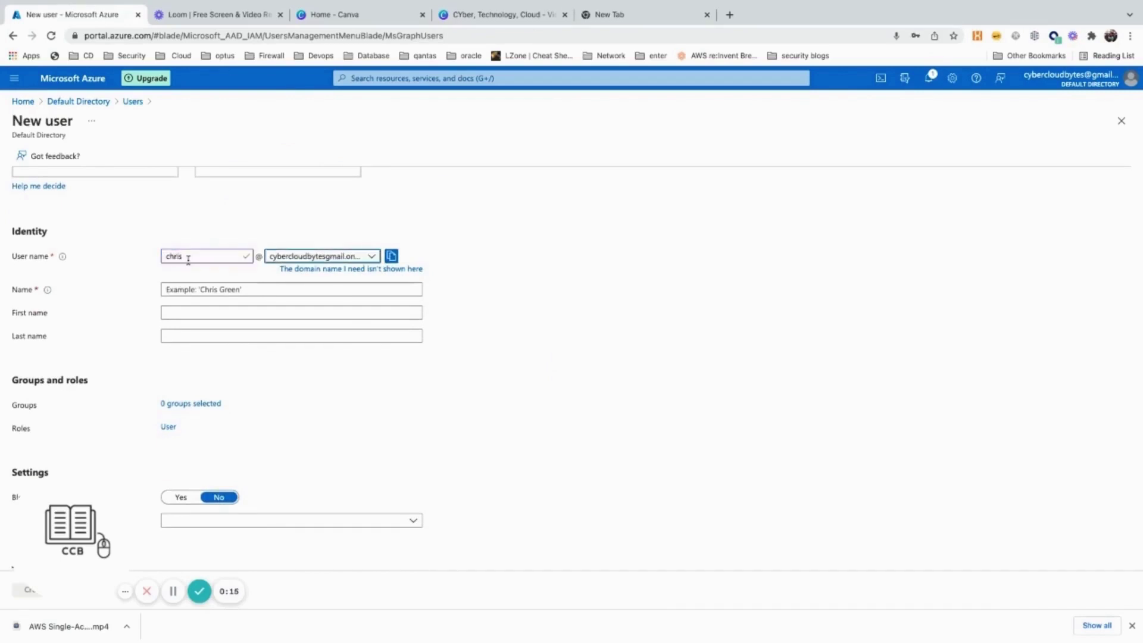
key("Tab")
key("Tab")
key("Tab")
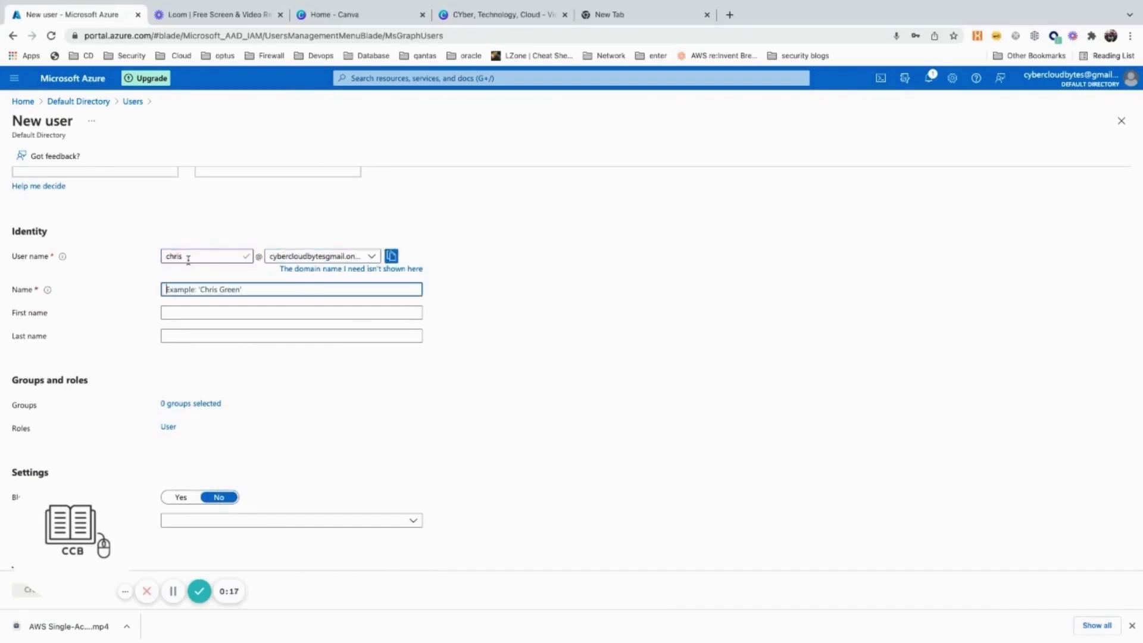
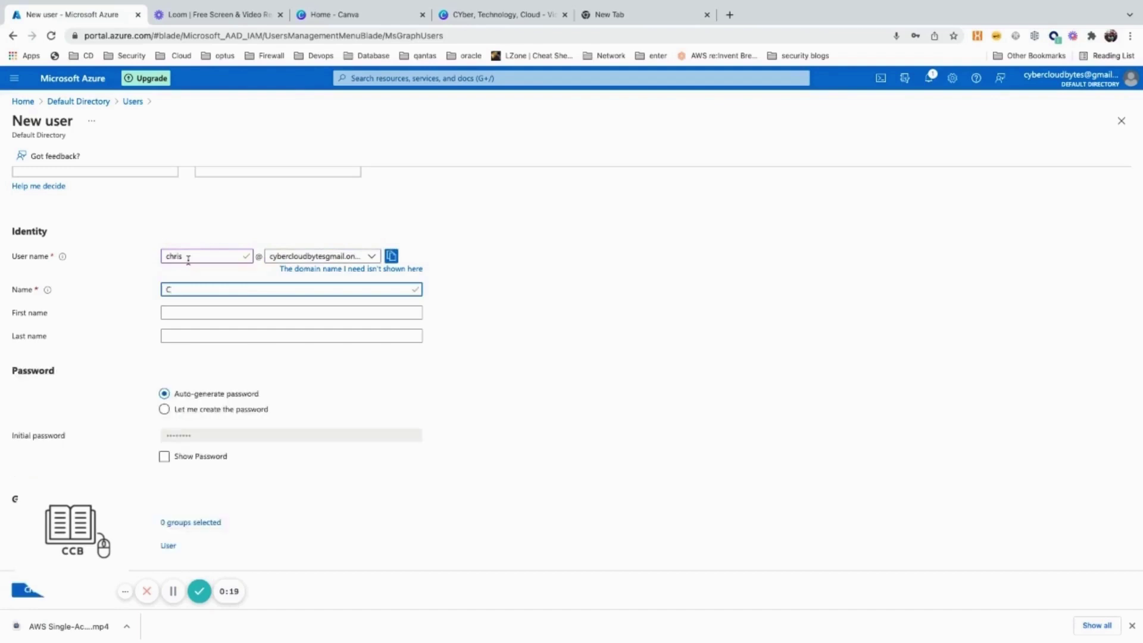
key("Tab")
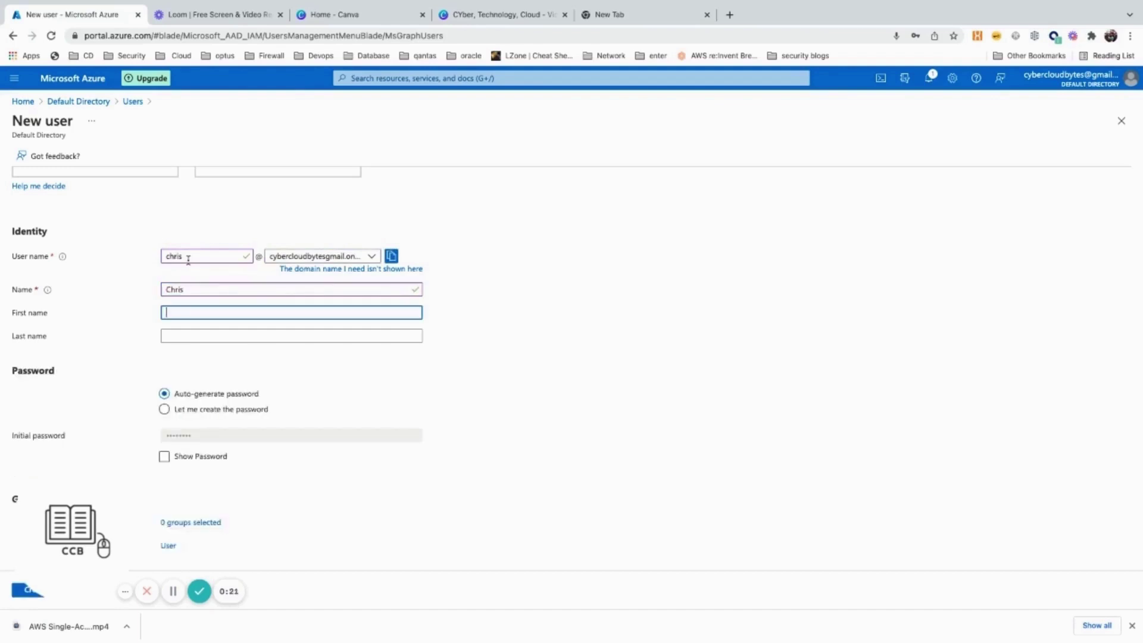
type("C")
left_click(209, 289)
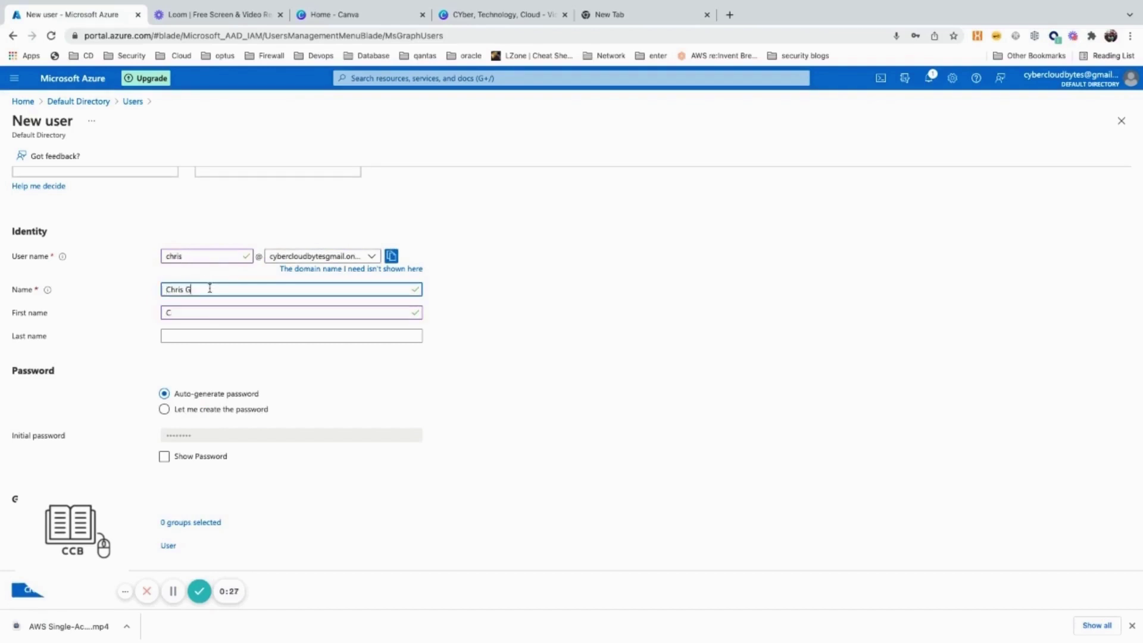
Fill in the user's first and last name and set a custom initial password
left_click(210, 309)
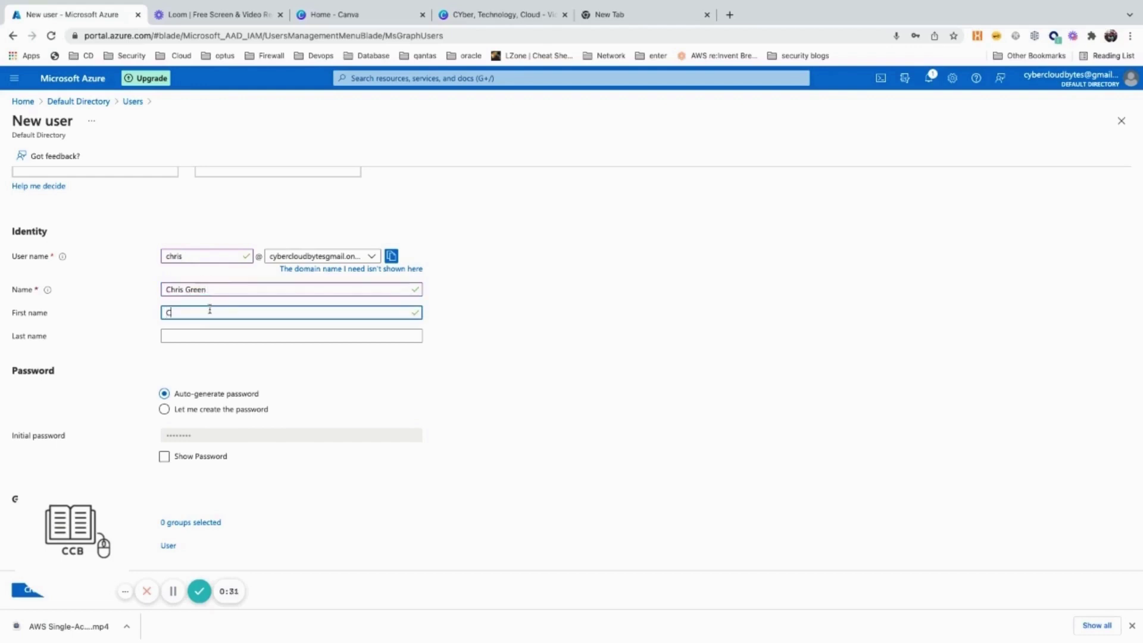
key("Tab")
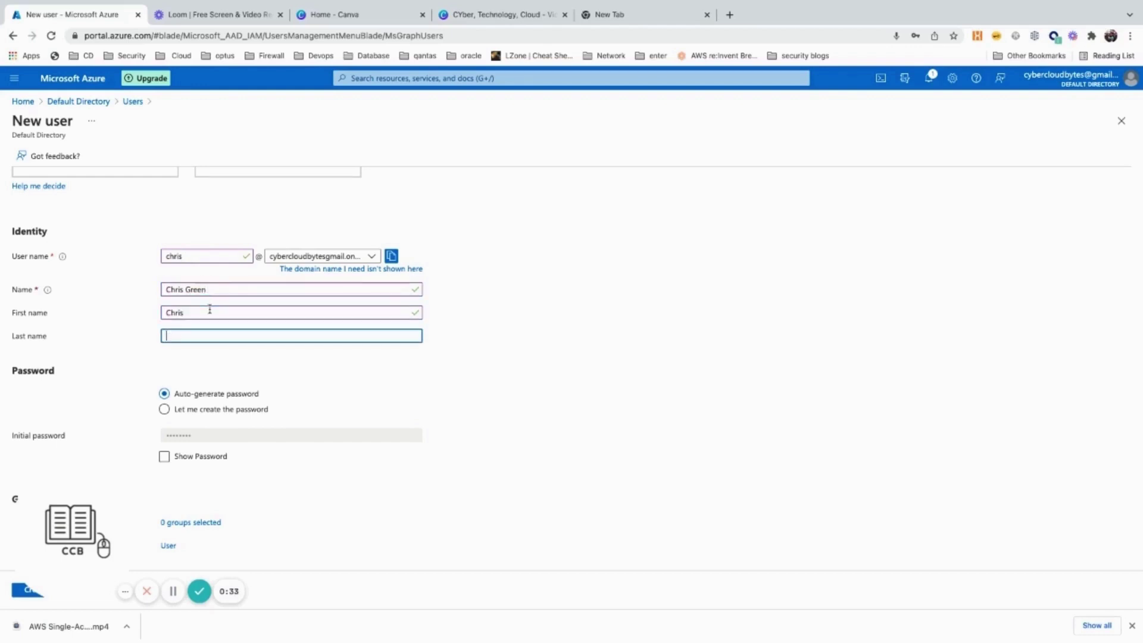
left_click(247, 411)
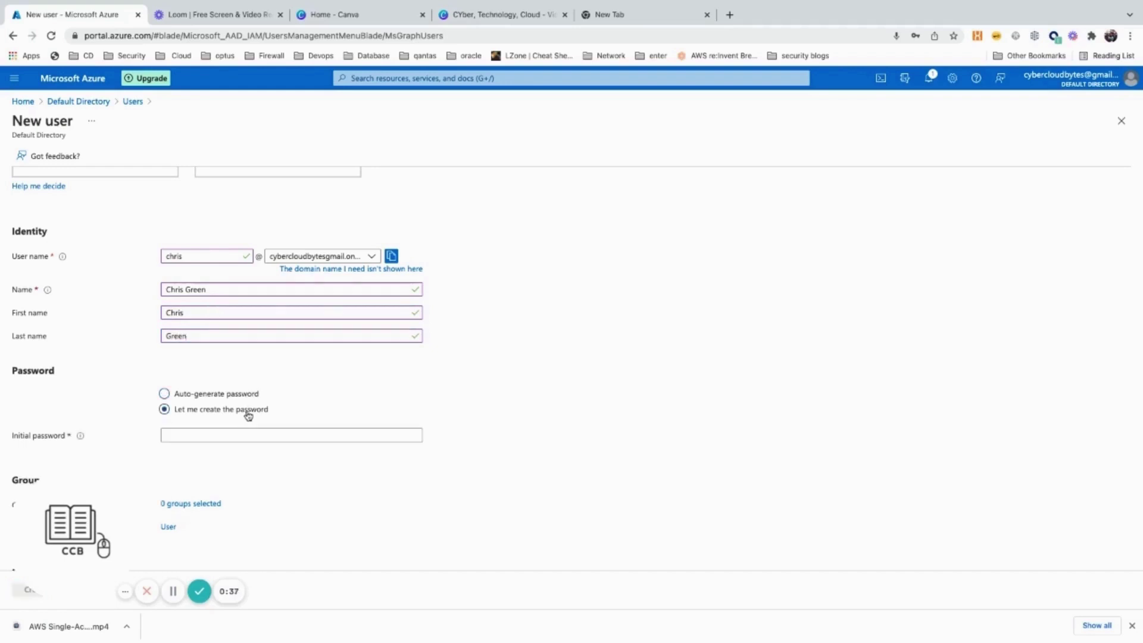
left_click(241, 431)
scroll(252, 423, "down", 2)
scroll(252, 424, "down", 3)
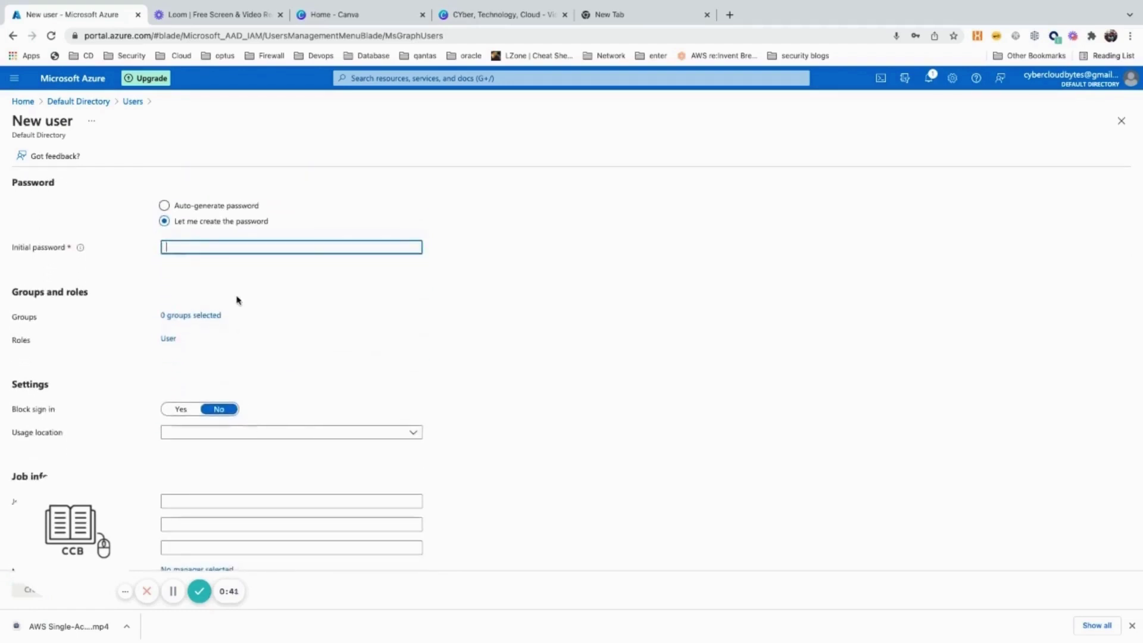
type("******")
scroll(282, 319, "down", 1)
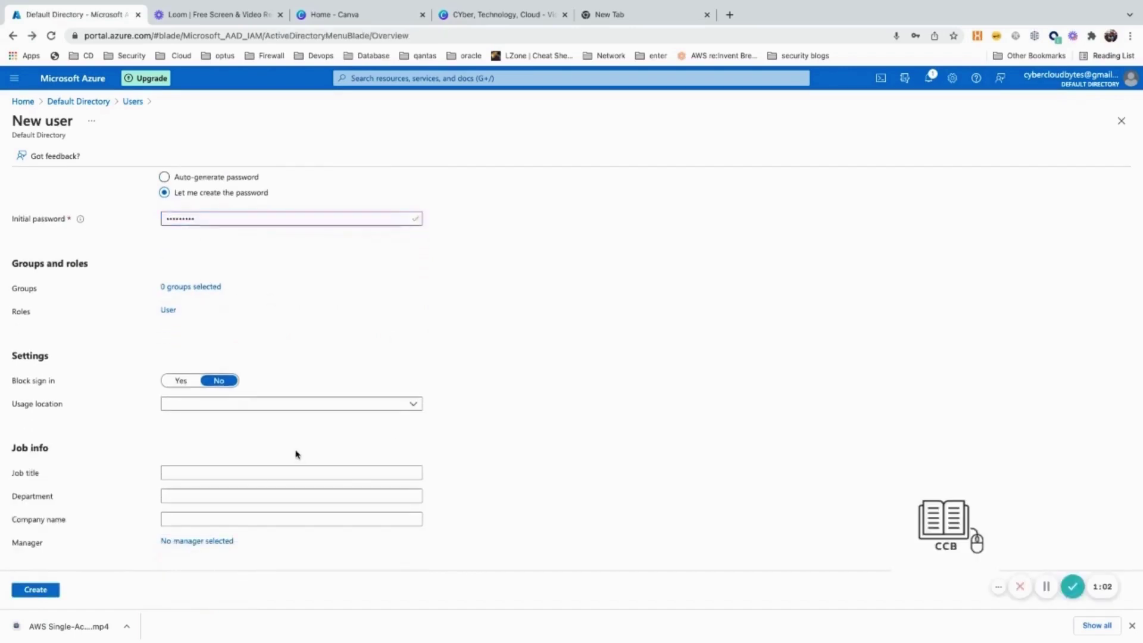
scroll(292, 450, "up", 3)
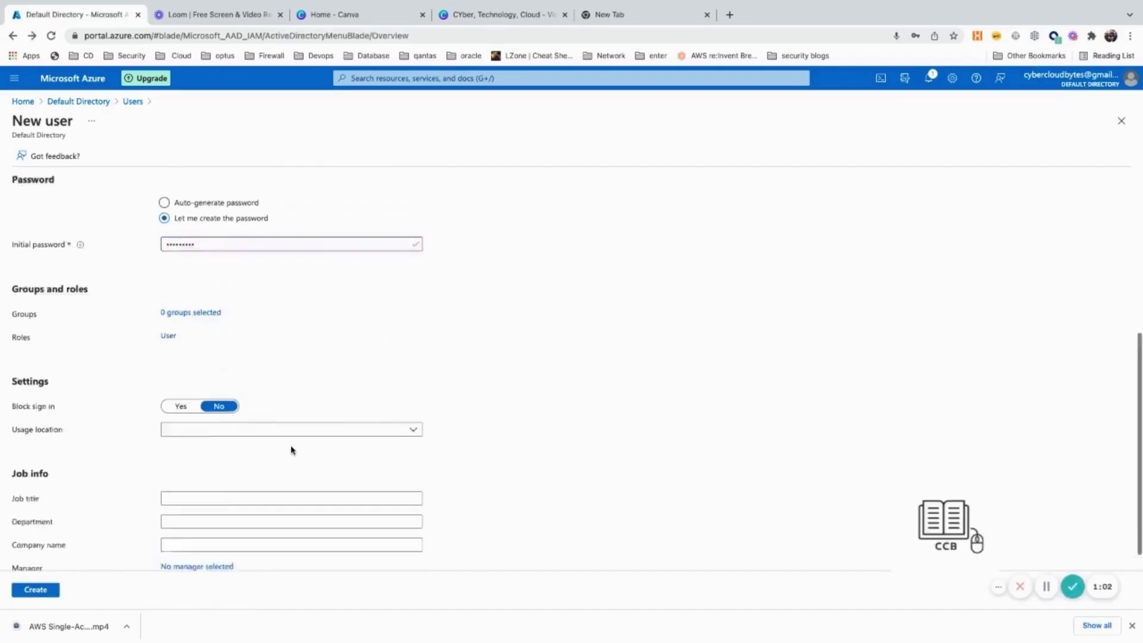
scroll(292, 450, "down", 3)
Create the user, inspect its user principal name and domain, then return to Default Directory
left_click(37, 590)
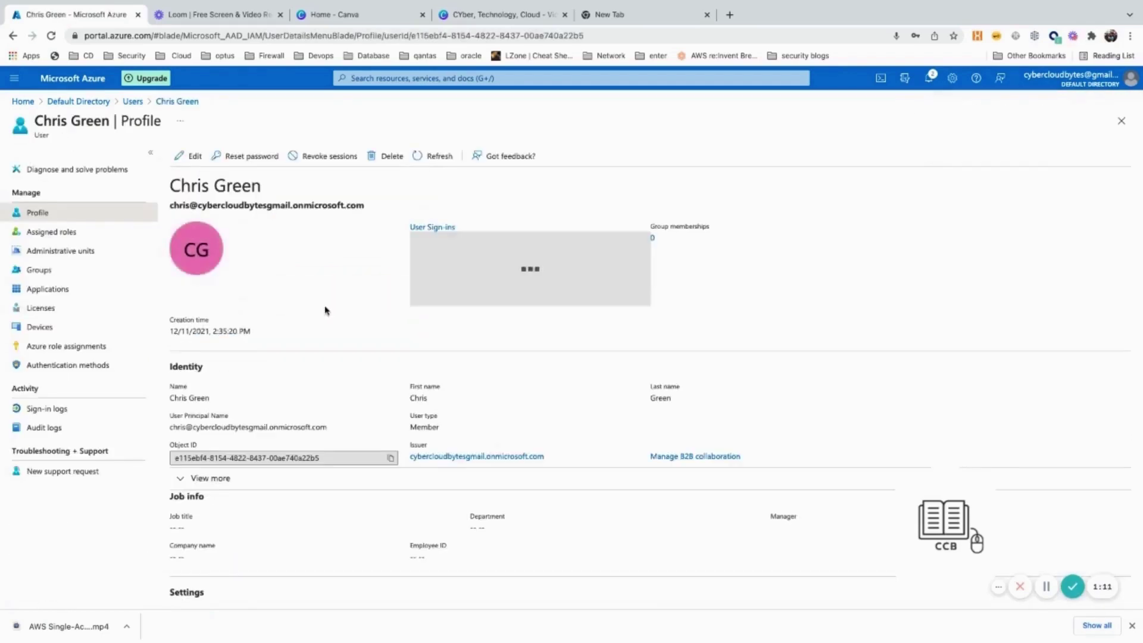
left_click_drag(548, 459, 407, 461)
left_click(395, 472)
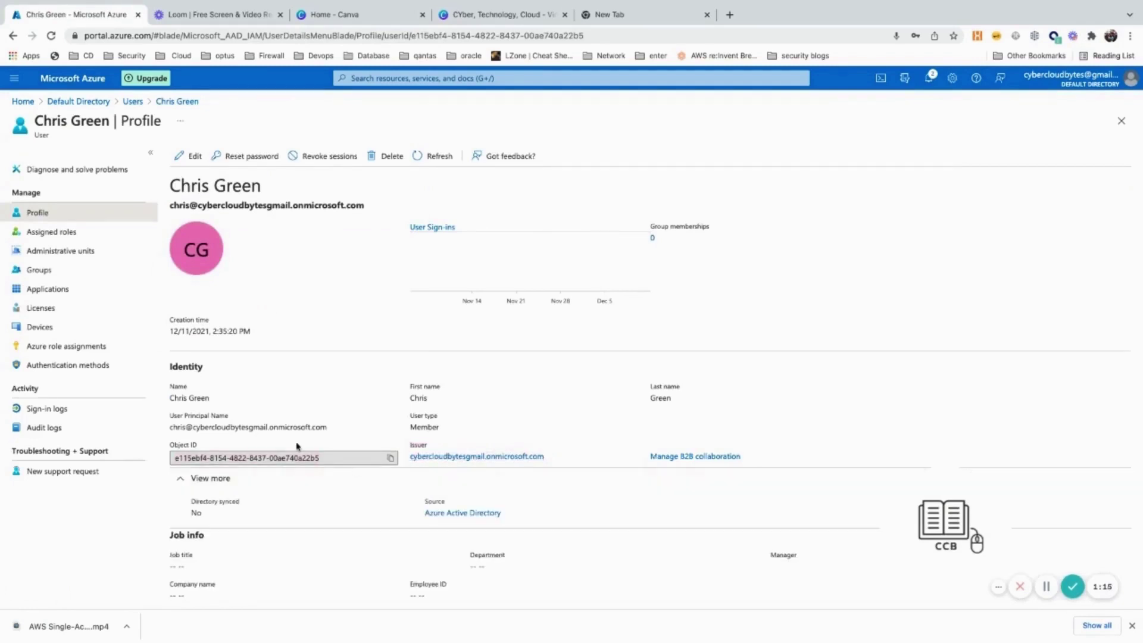
double_click(262, 426)
triple_click(262, 427)
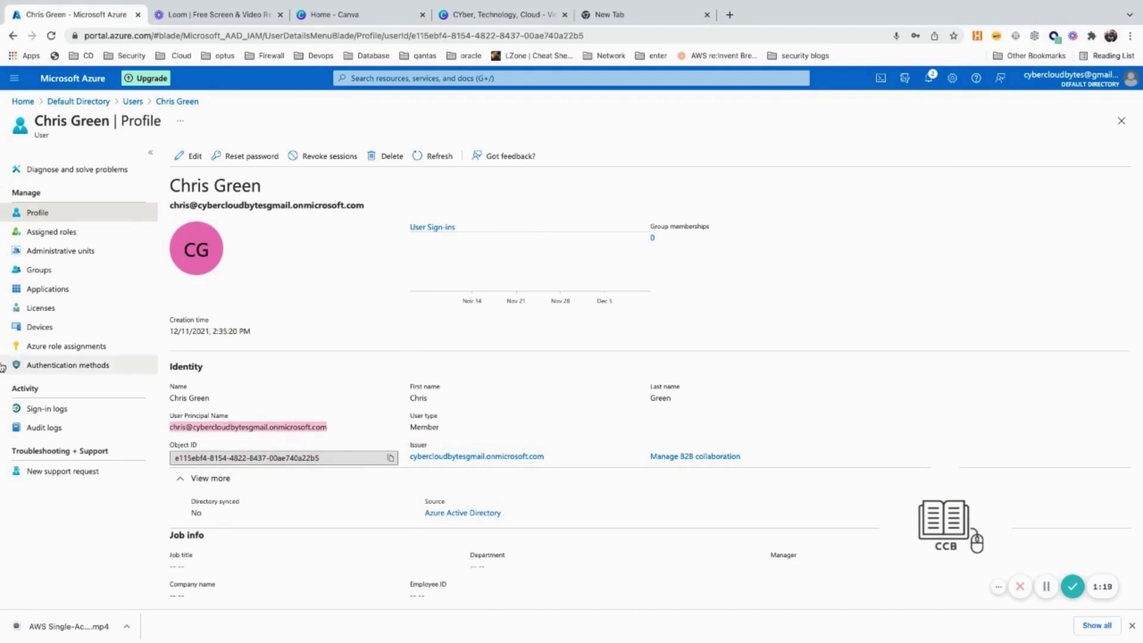
left_click(265, 312)
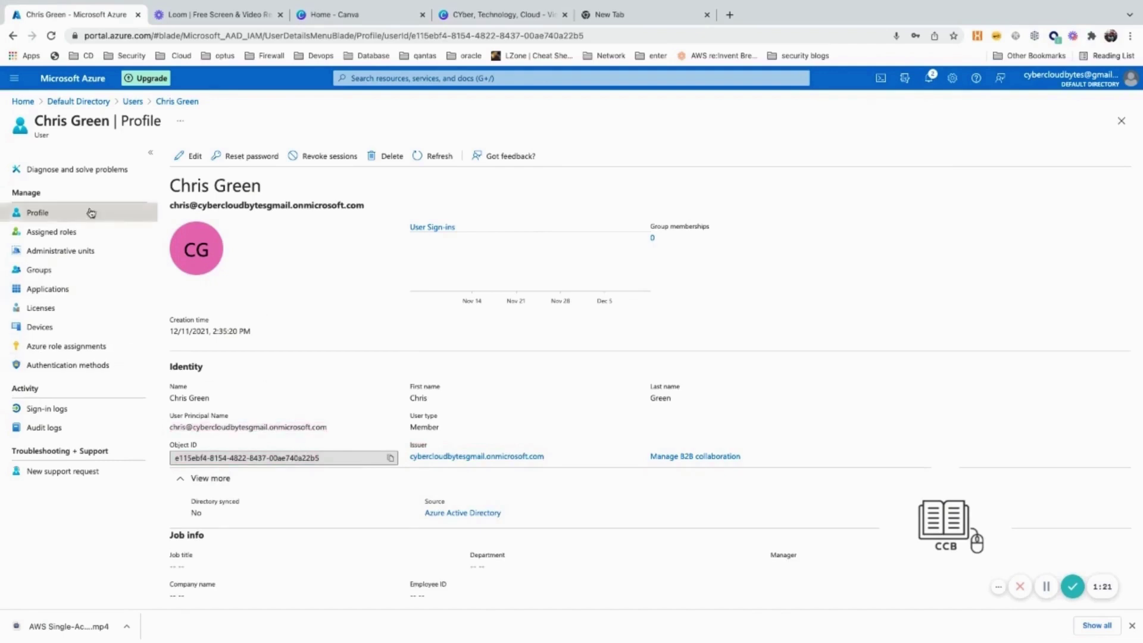
left_click(86, 104)
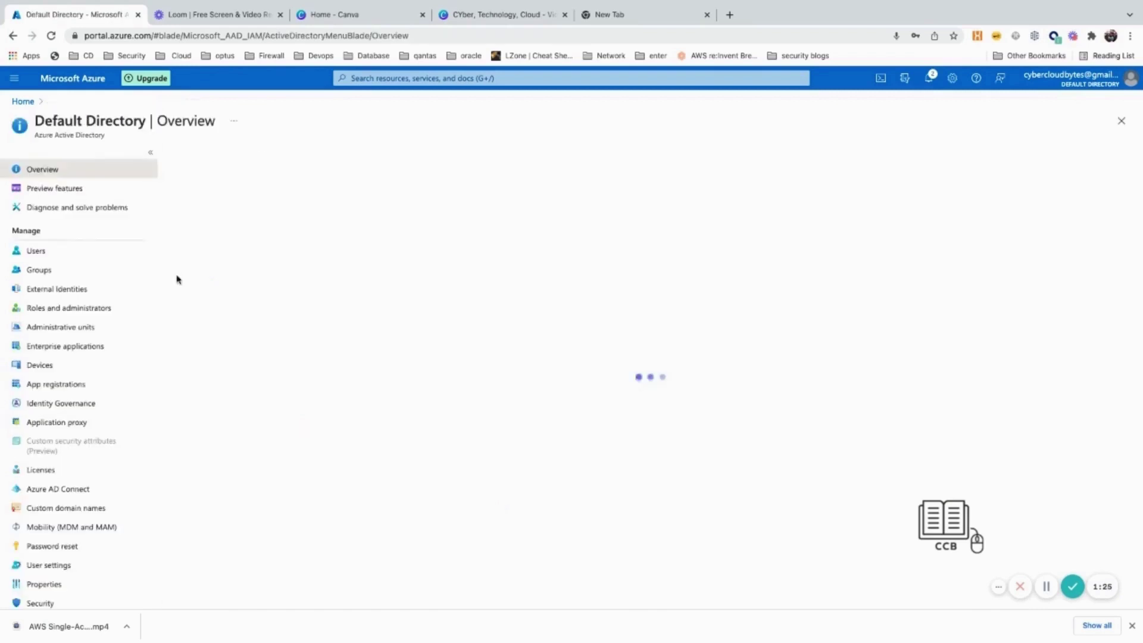
Assign the newly created user to the AWS Single-Account Access app with Default Access
left_click(64, 350)
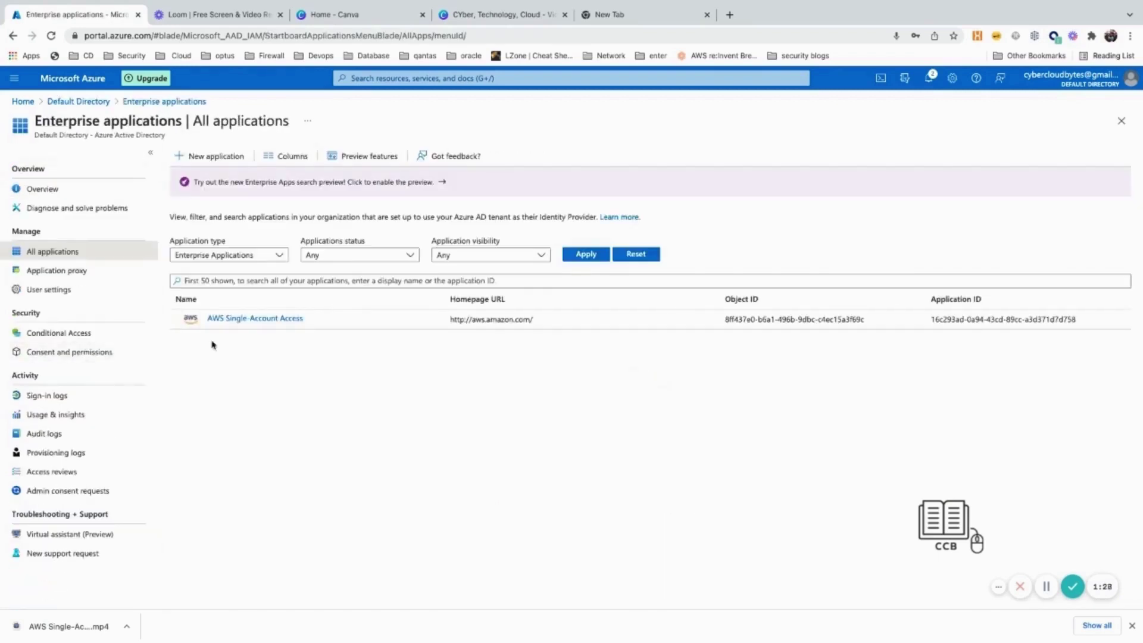
left_click(281, 324)
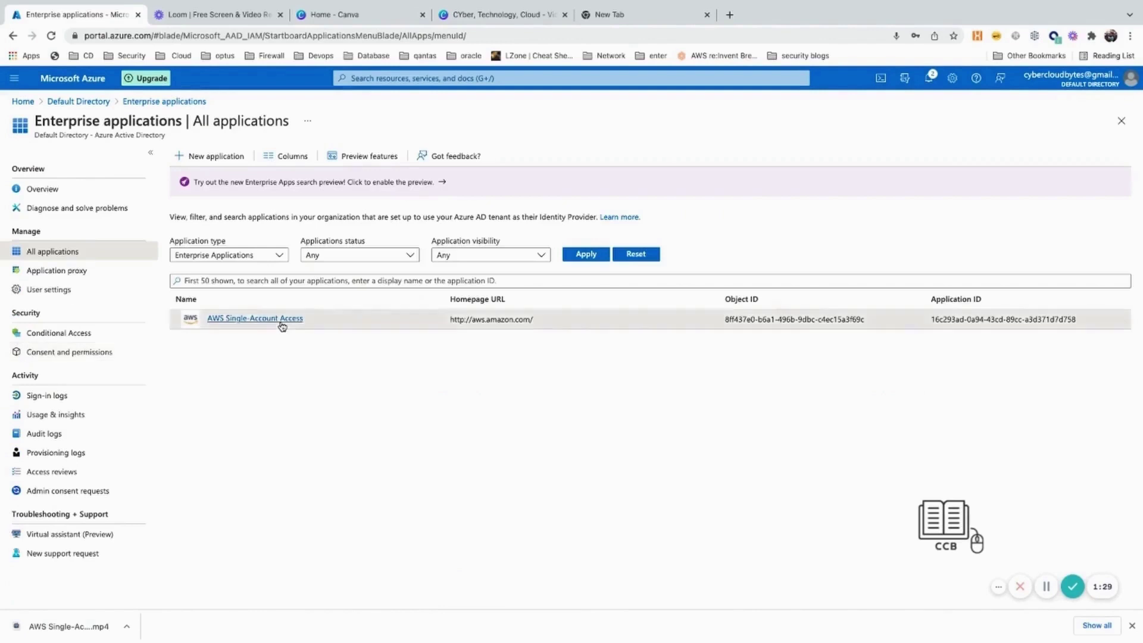
left_click(283, 325)
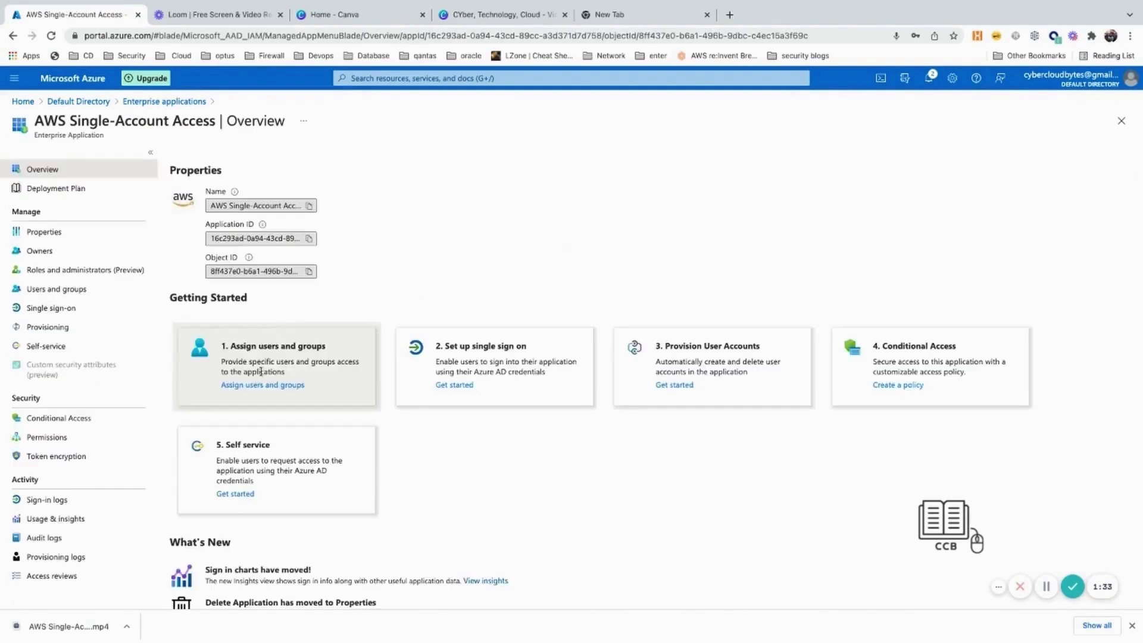
left_click(238, 385)
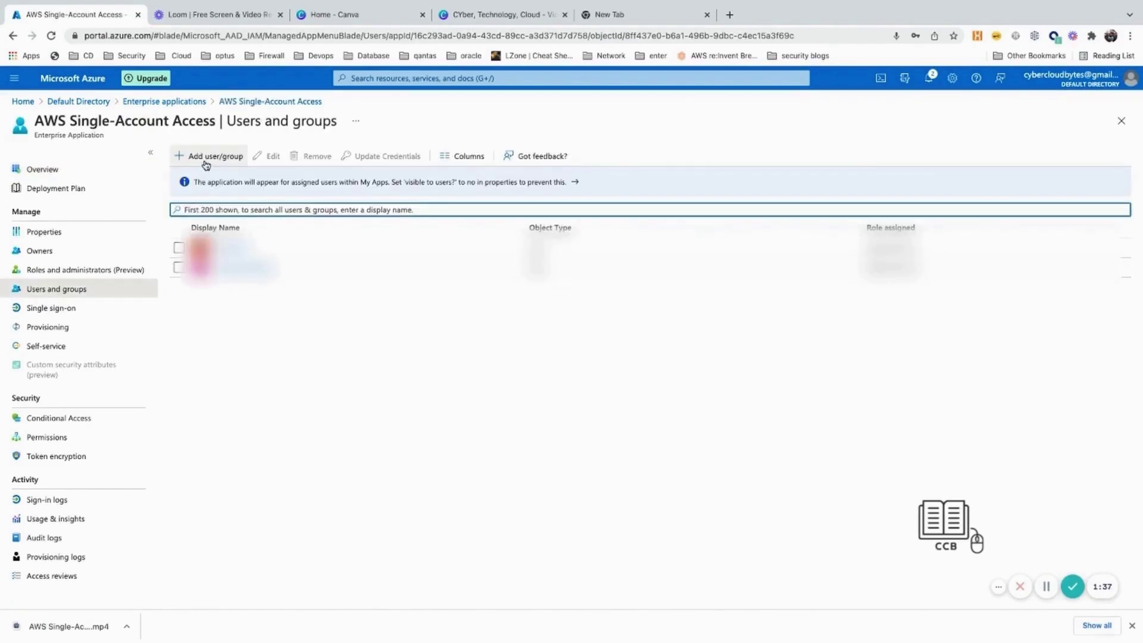
left_click(204, 158)
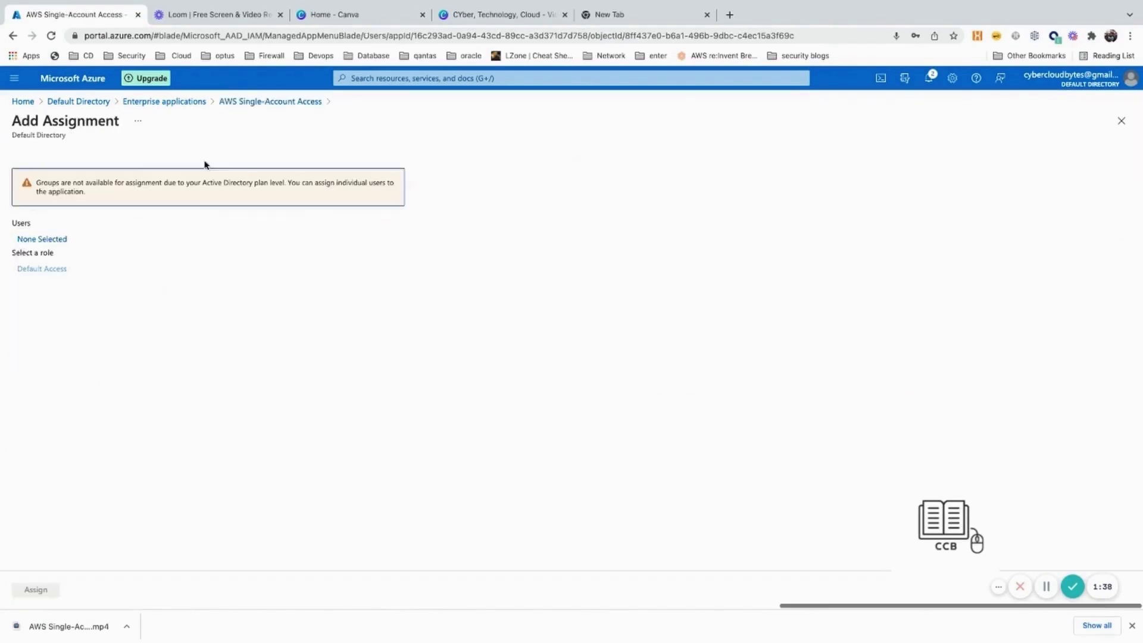
left_click(53, 240)
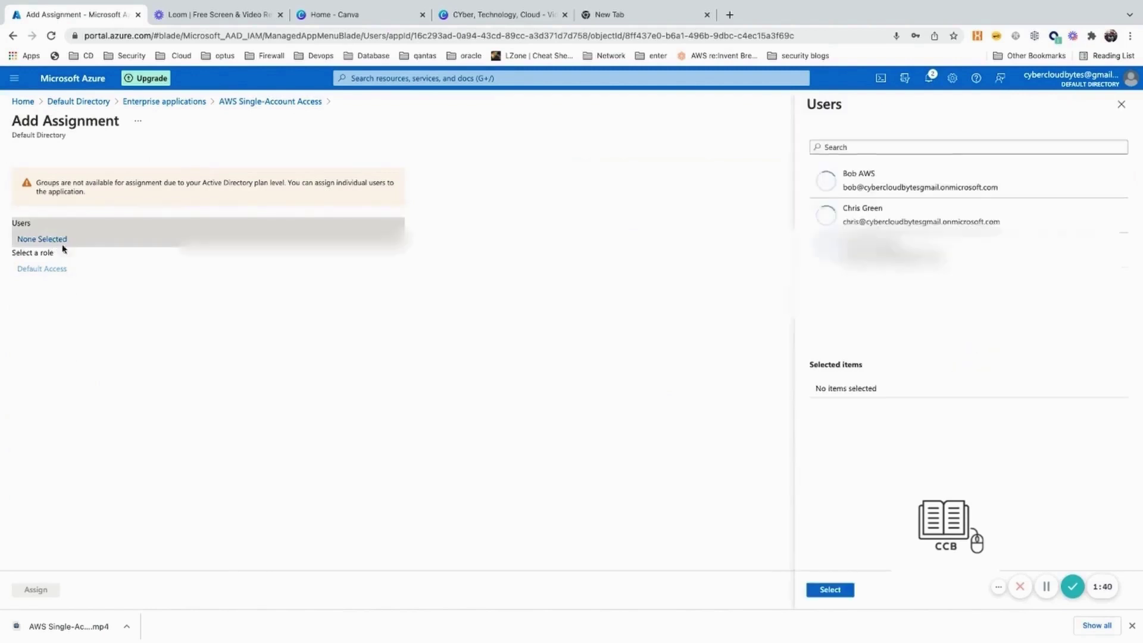
left_click(933, 218)
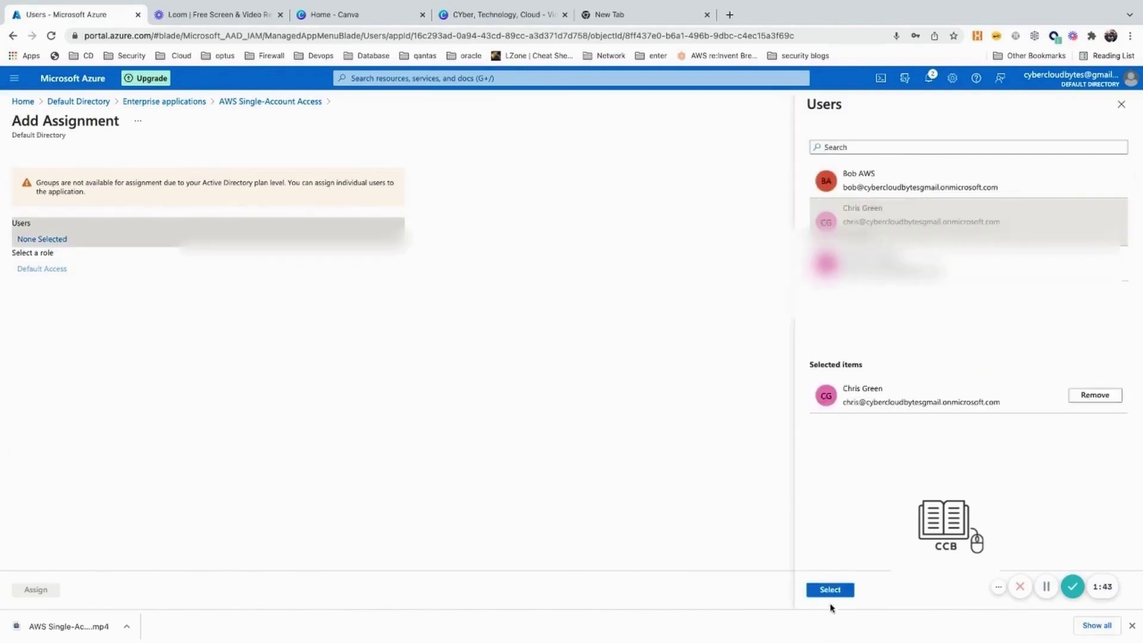
left_click(830, 590)
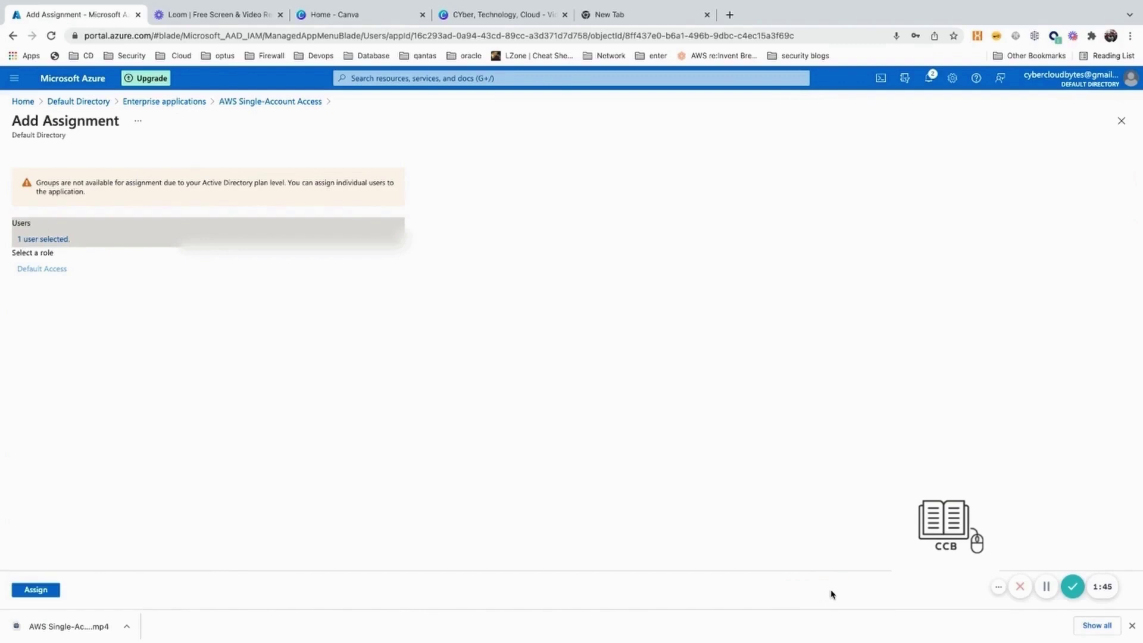
left_click(43, 591)
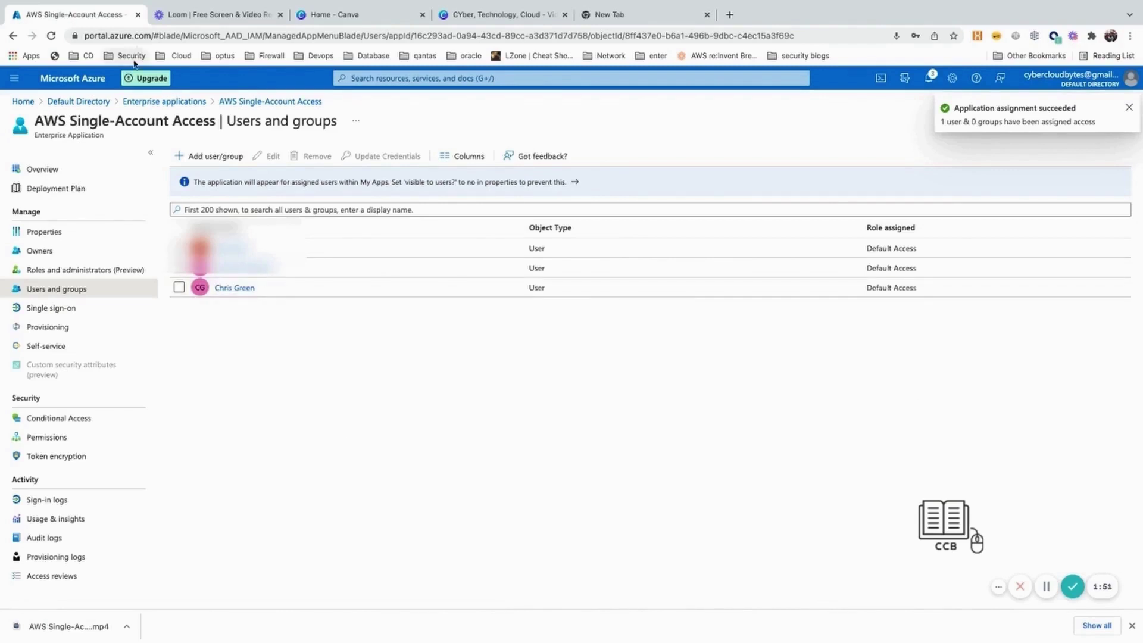
Open the app's Single sign-on page and scroll through the claims and signing certificate sections
left_click(54, 308)
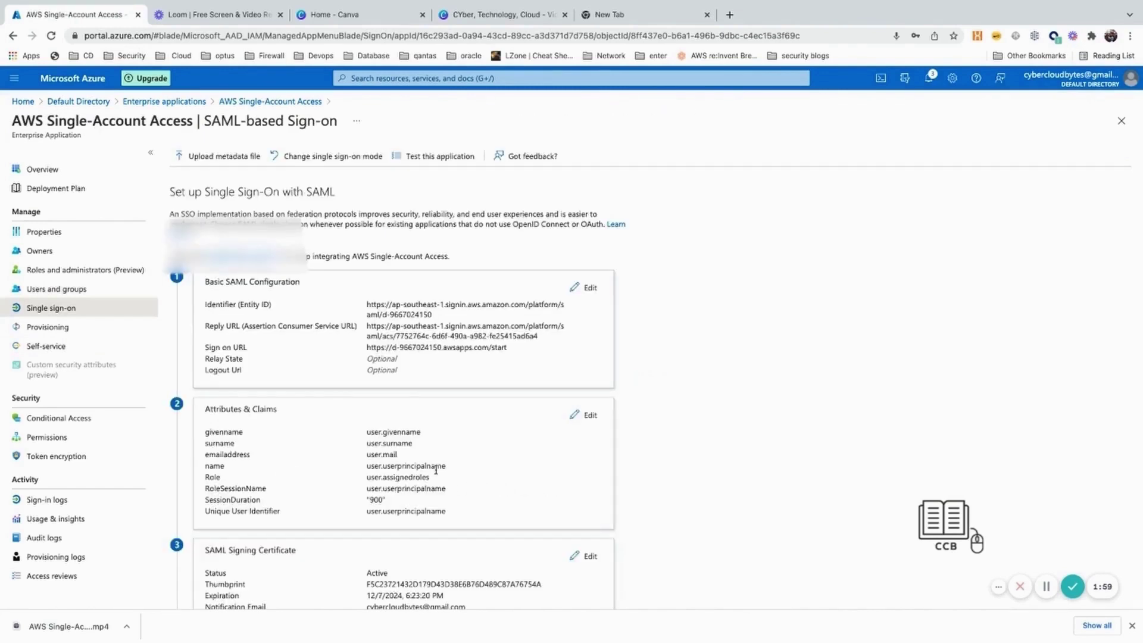
scroll(436, 471, "down", 2)
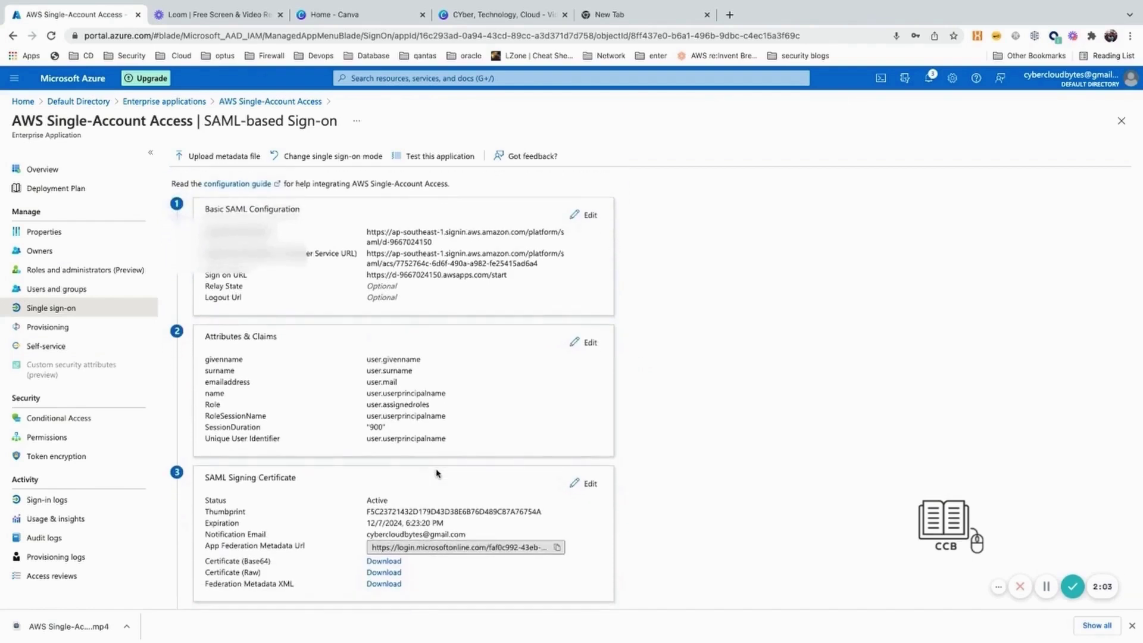
scroll(437, 473, "down", 1)
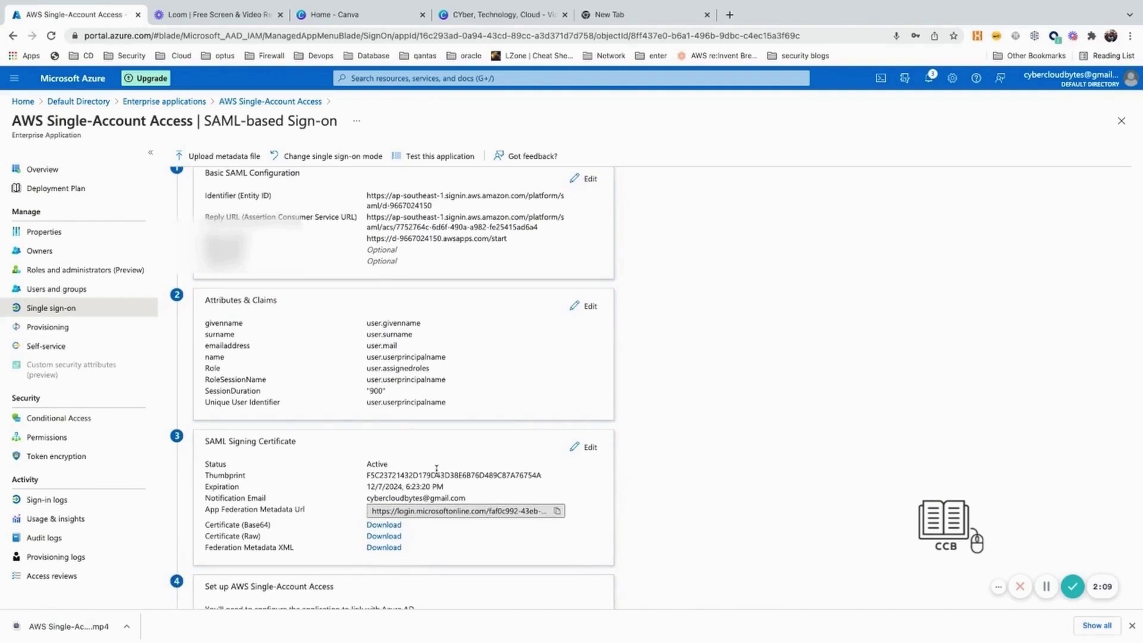
scroll(436, 470, "down", 1)
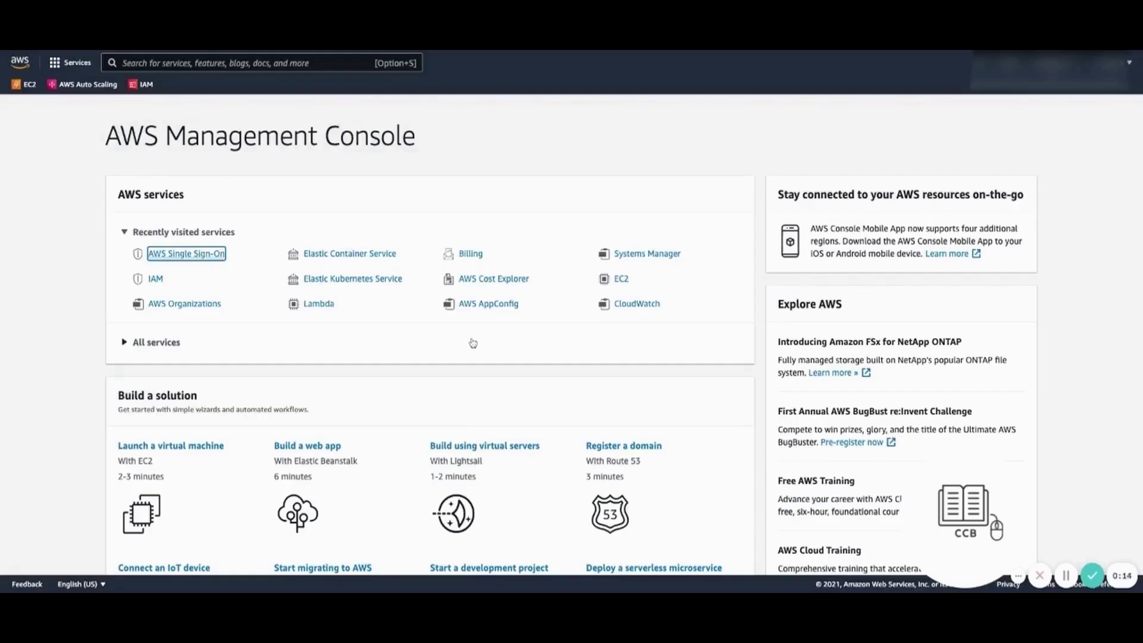
Open AWS Single Sign-On from recently visited services and go to its Settings page
key("Return")
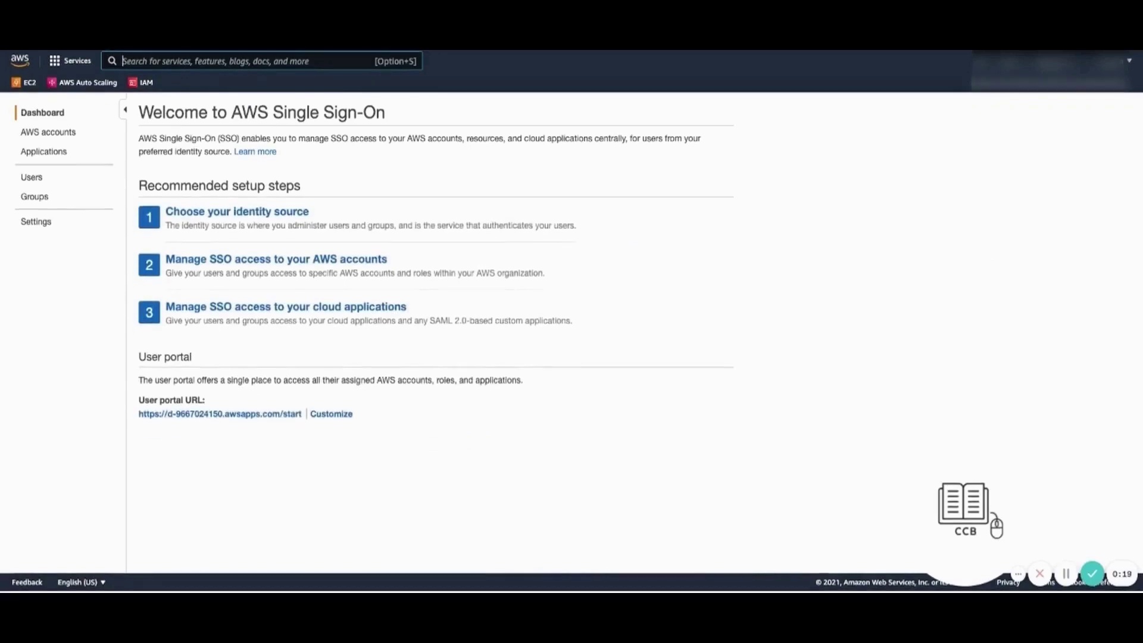
left_click(25, 224)
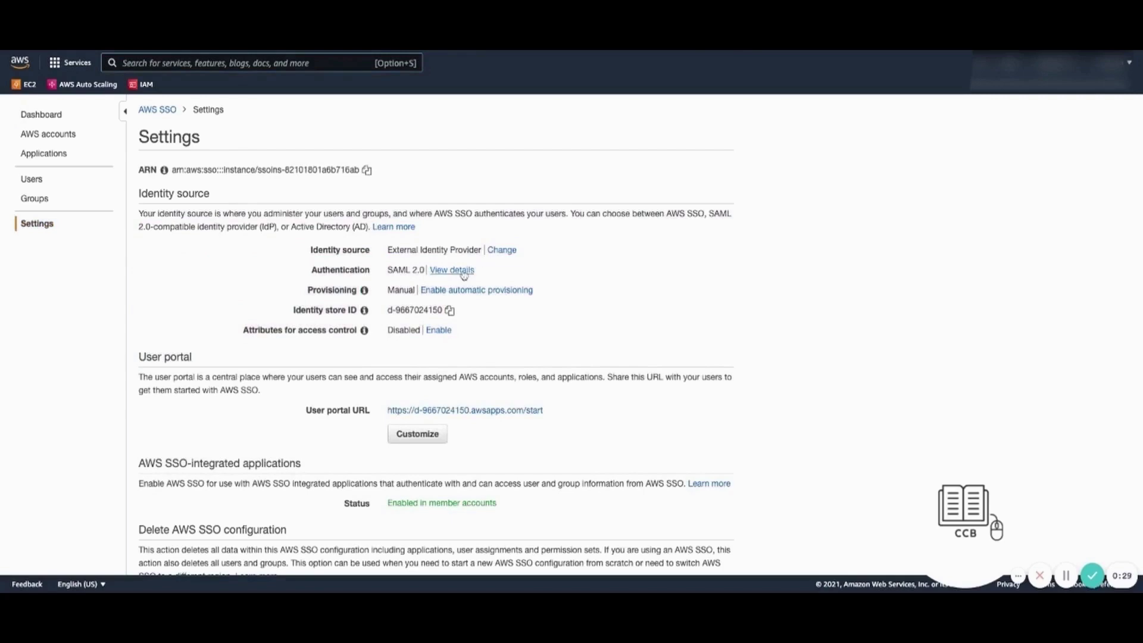
Change the identity source to External identity provider, download AWS SSO metadata, and load AWS Single-Account Access.xml
left_click(502, 251)
scroll(572, 333, "down", 1)
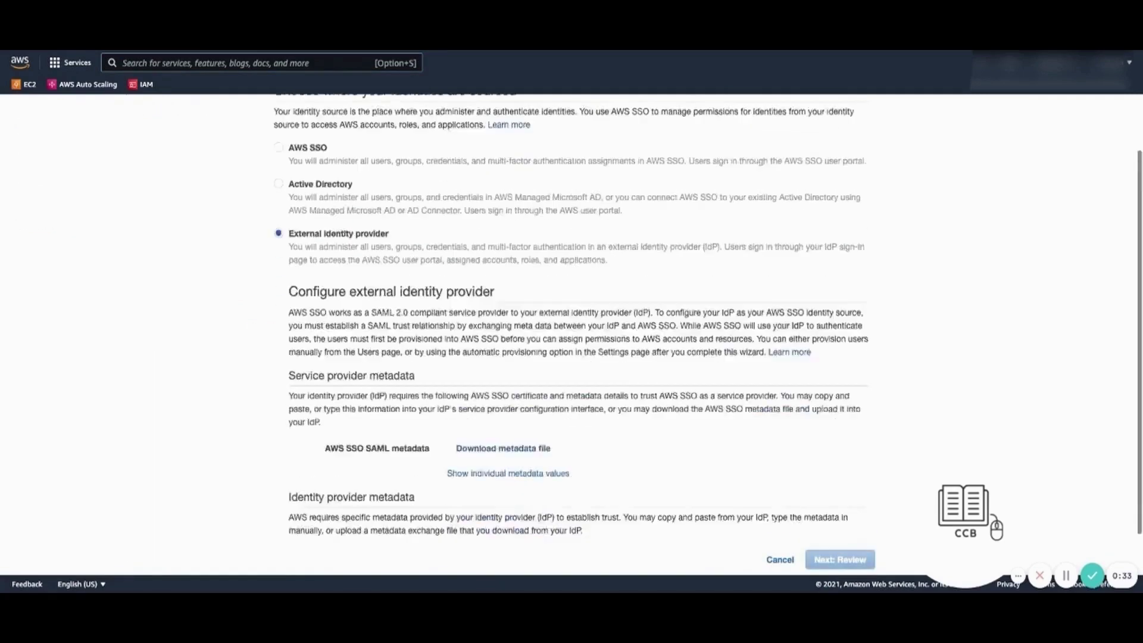
scroll(517, 408, "down", 1)
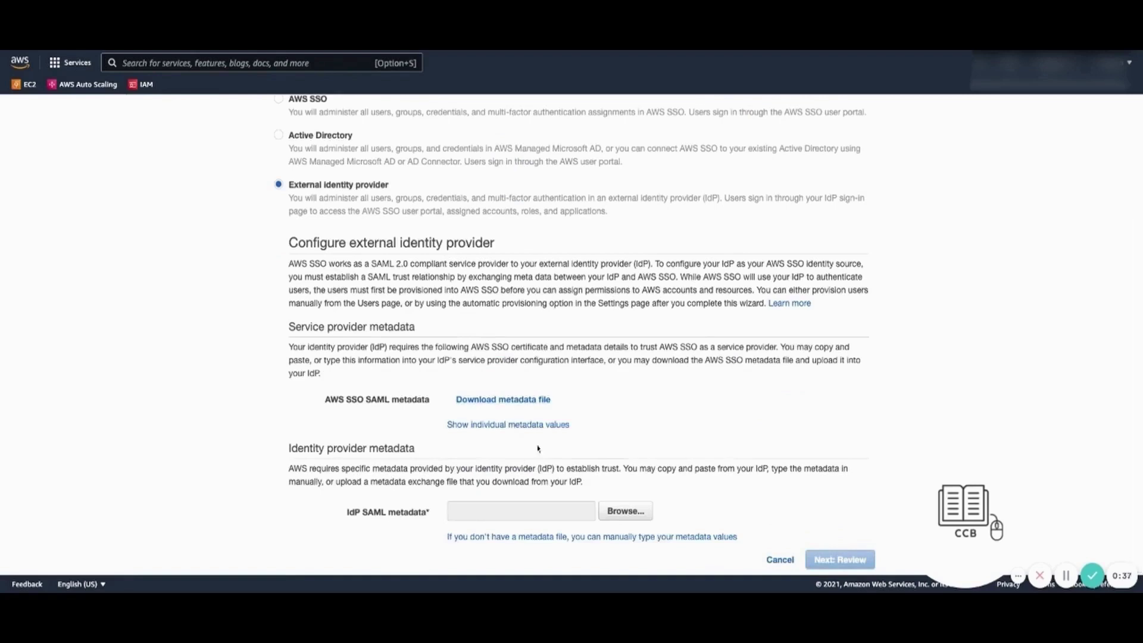
left_click(626, 517)
left_click(526, 404)
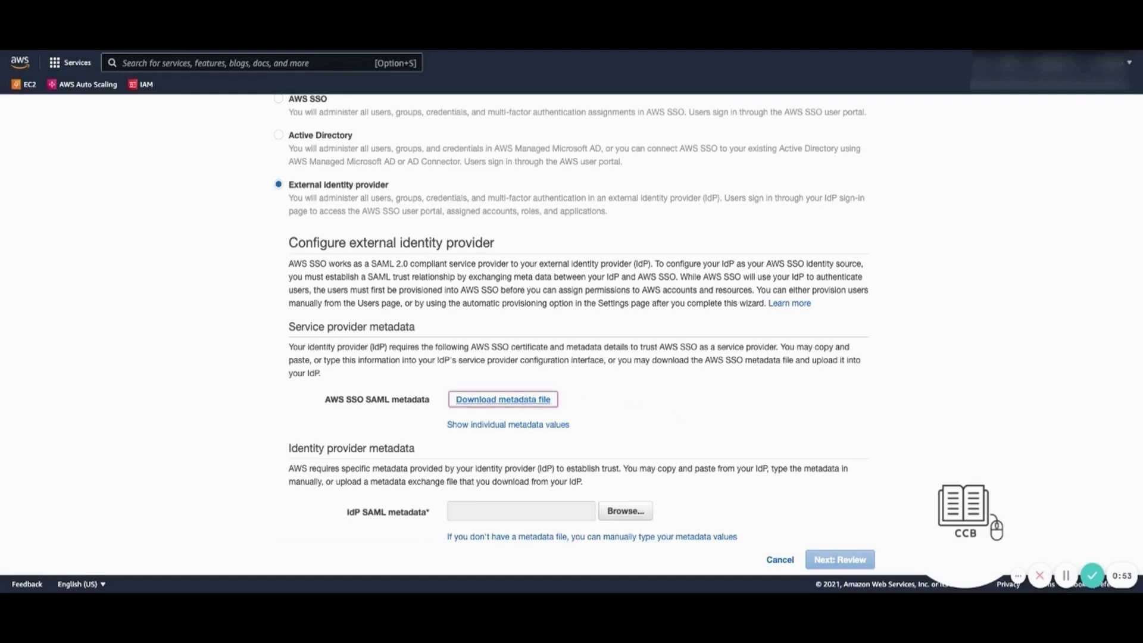
left_click(628, 515)
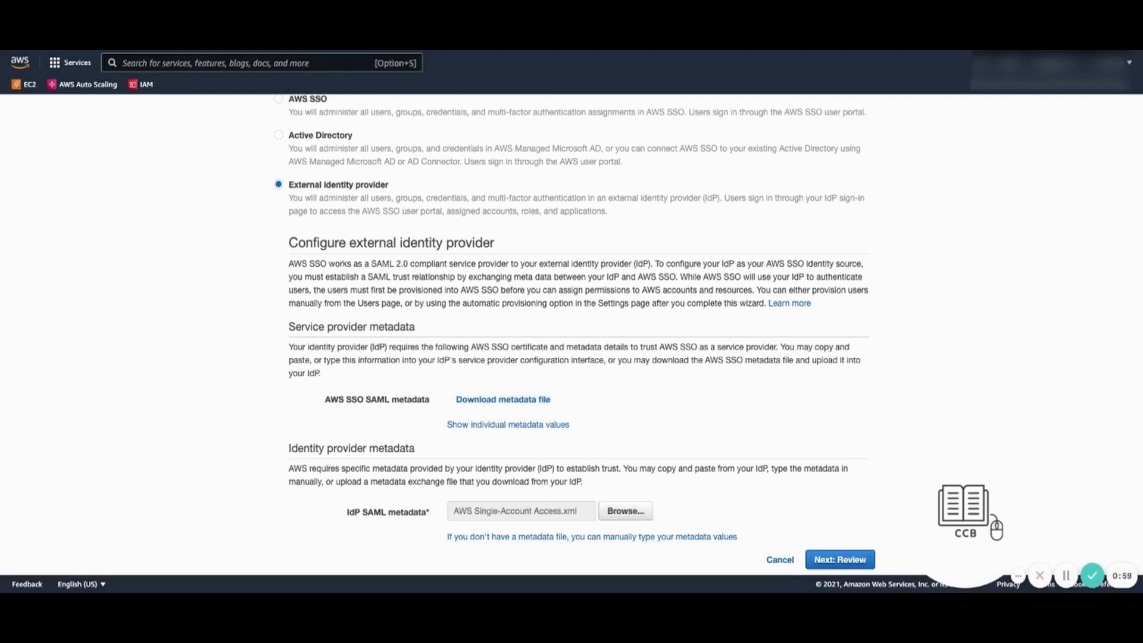
Go to review, type ACCEPT and try applying the identity source change
left_click(831, 560)
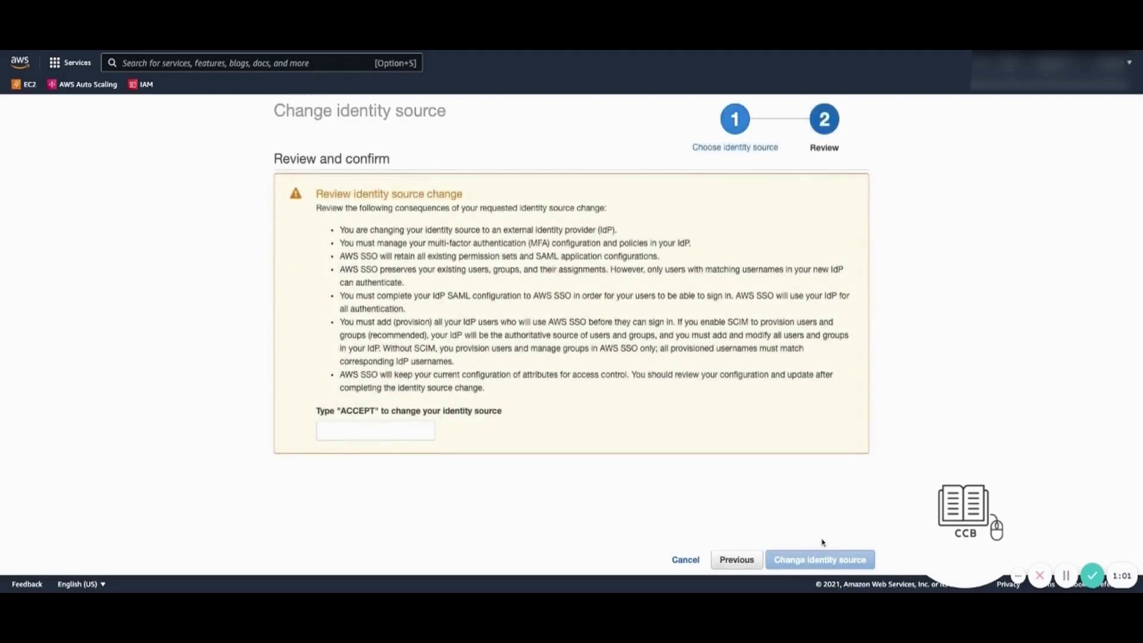
left_click(327, 427)
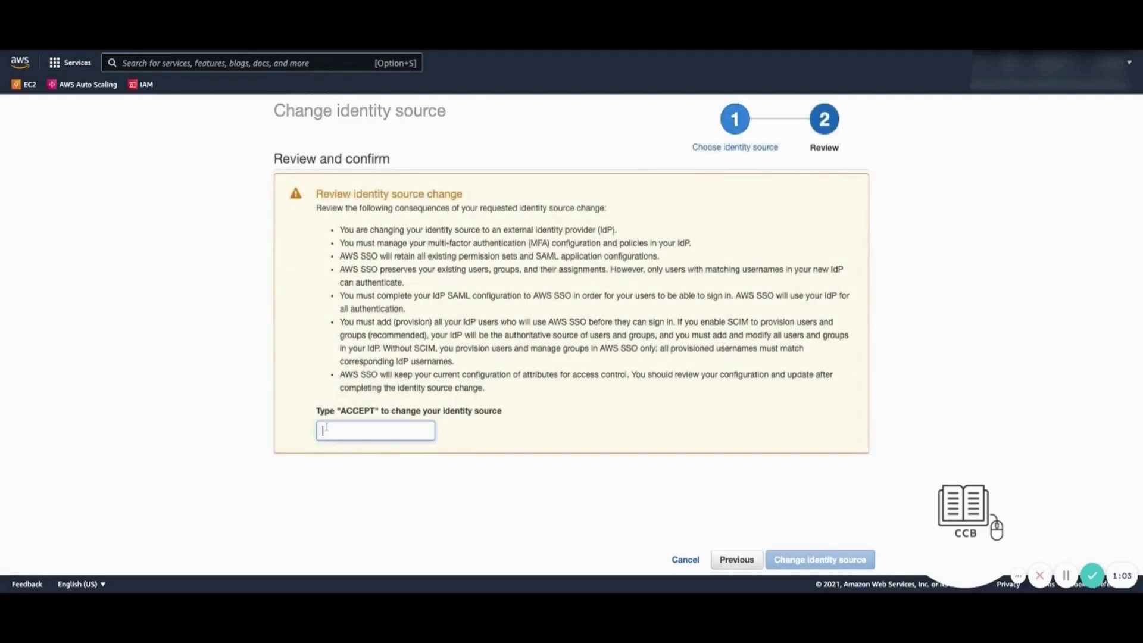
type("ACCEPT")
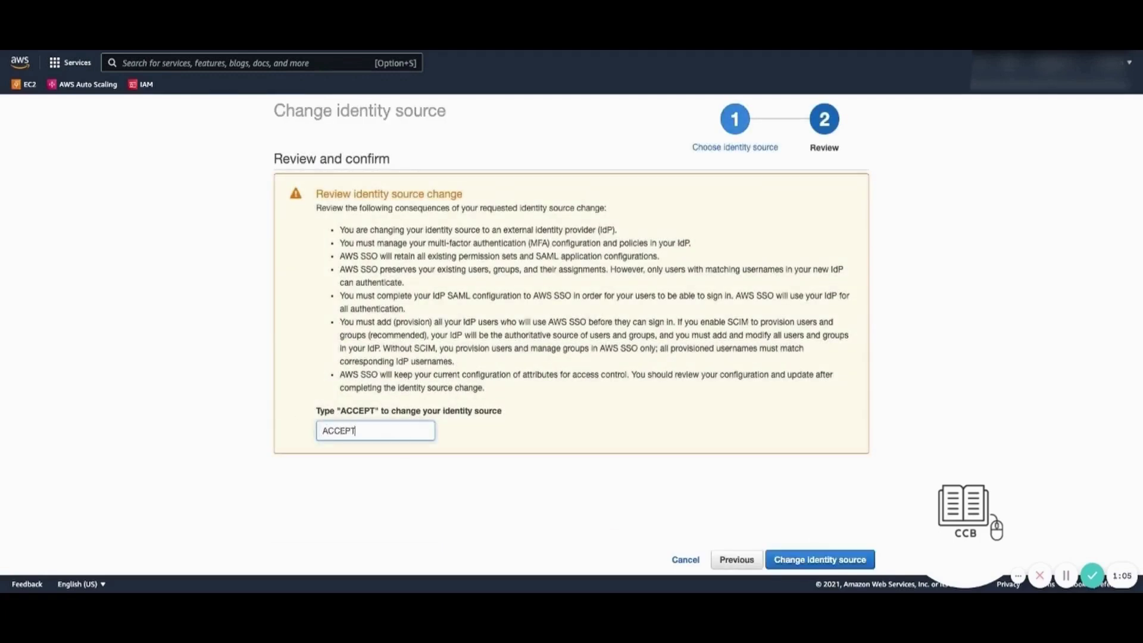
left_click(848, 563)
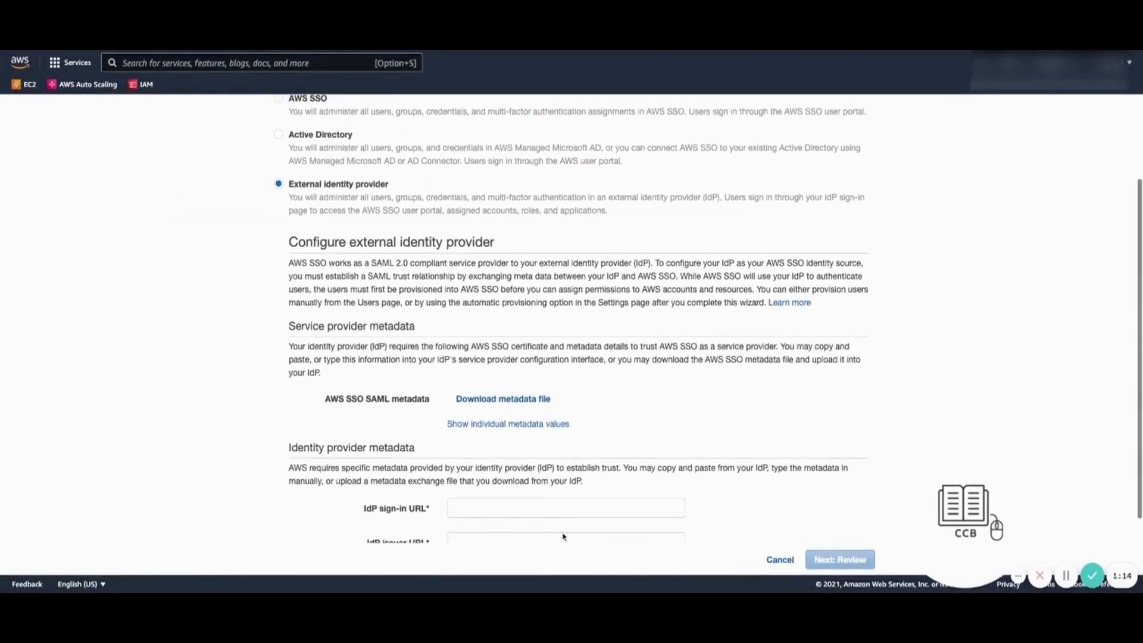
Paste the login.microsoftonline.com sign-in URL and the sts.windows.net issuer URL, checking the issuer ID
scroll(547, 502, "down", 3)
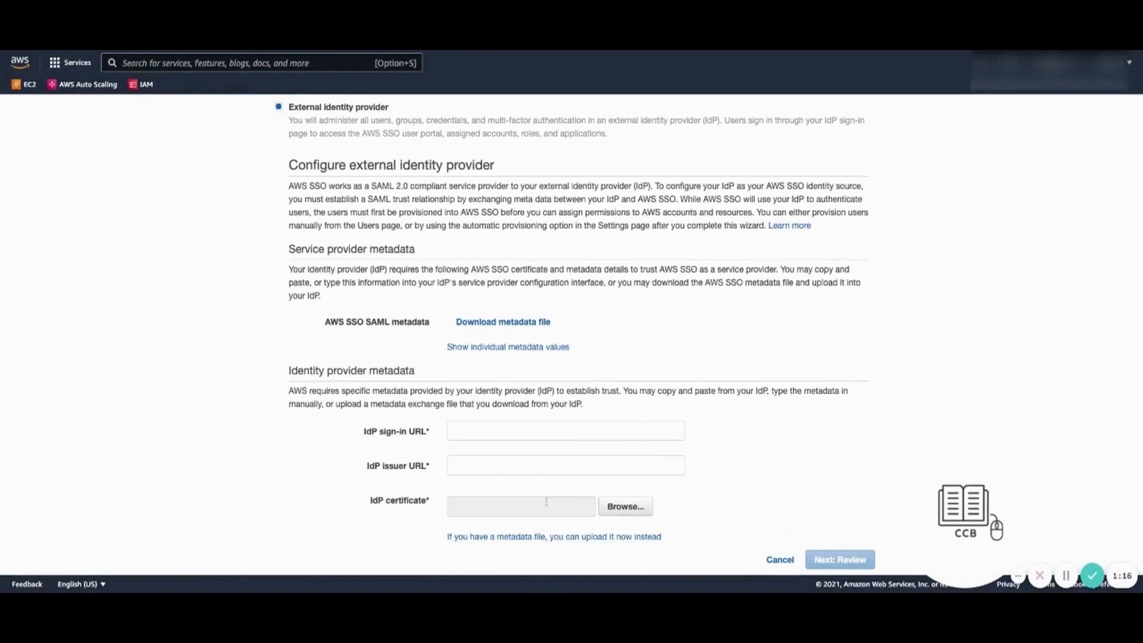
left_click(509, 432)
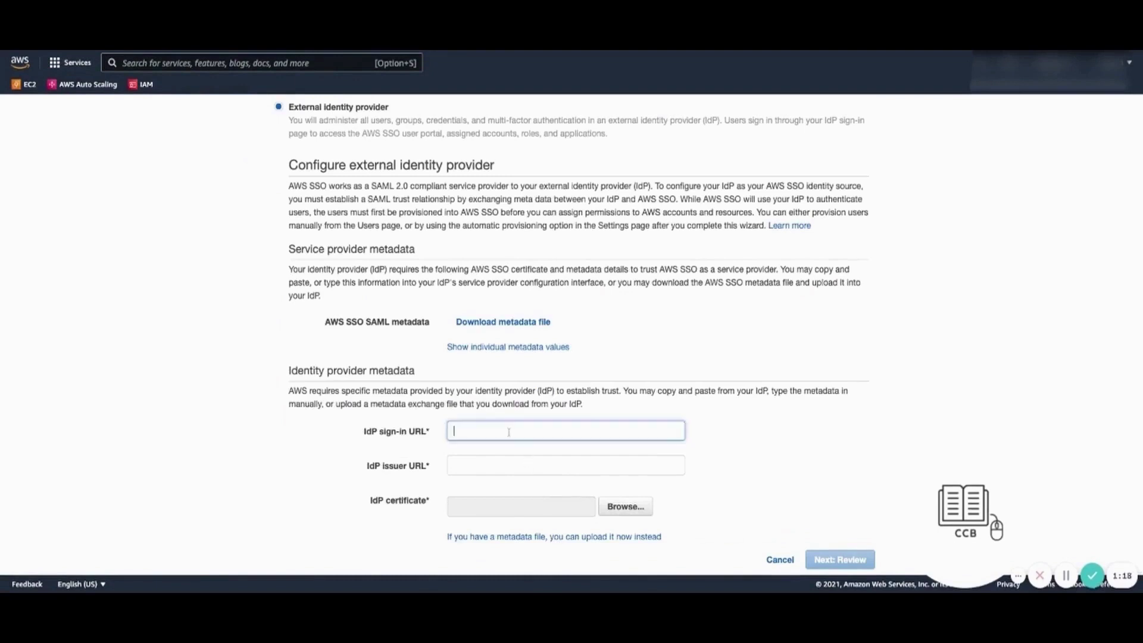
key("super+v")
left_click(522, 463)
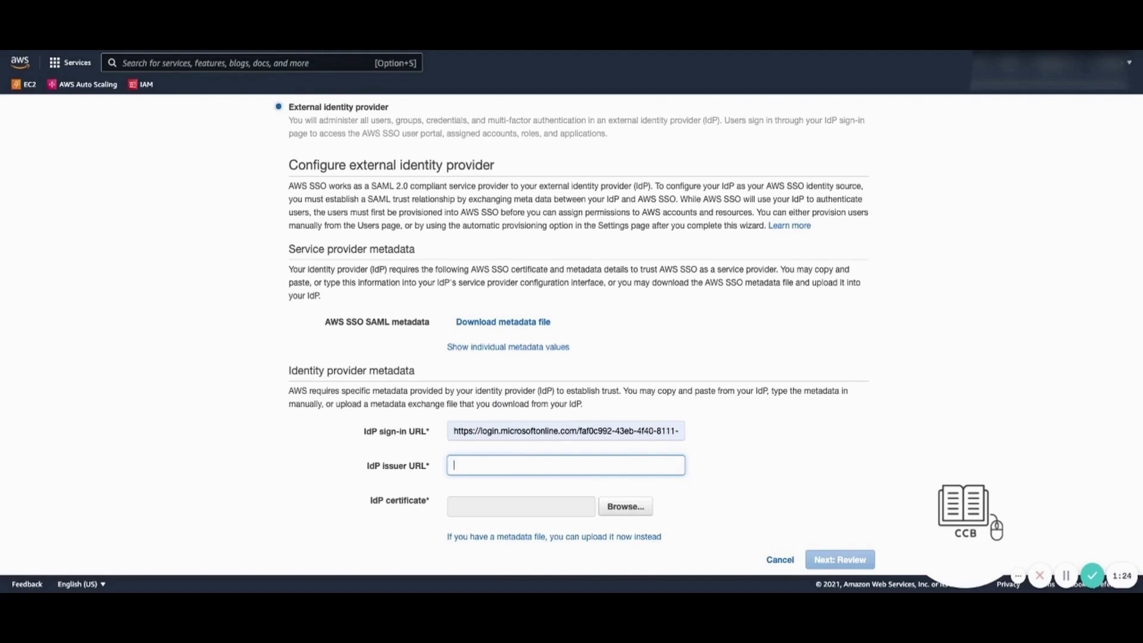
type("https://sts.windows.net/faf0c992-43eb-4f40-8111-b7ef880fb0a7/")
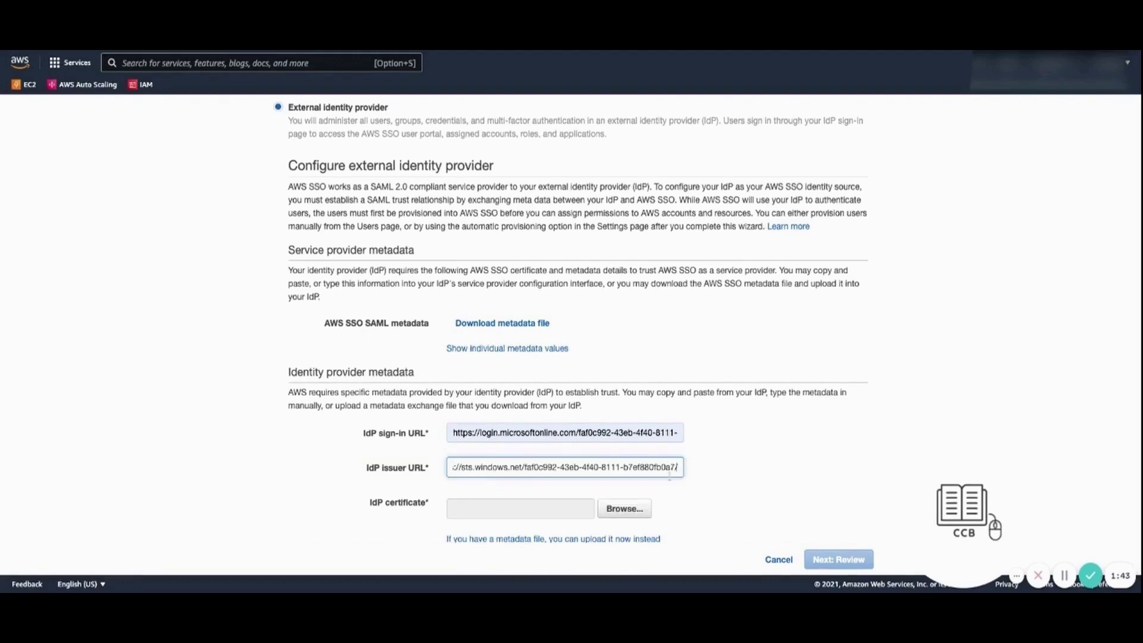
key("shift+Left")
key("shift+Left")
key("shift+Left")
key("shift+Left")
key("shift+Left")
key("shift+Left")
key("shift+Left")
key("shift+Left")
key("shift+Left")
key("shift+Left")
key("shift+Left")
key("shift+Left")
key("shift+Left")
key("shift+Left")
key("shift+Left")
key("shift+Left")
key("shift+Left")
key("shift+Left")
key("shift+Left")
key("shift+Left")
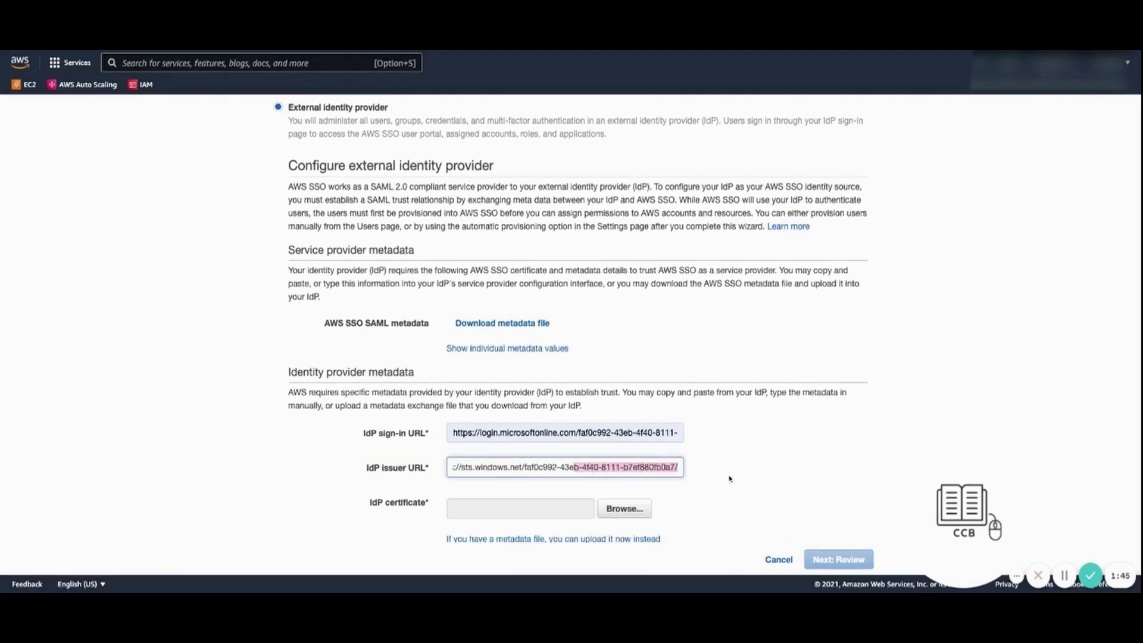
key("ctrl+a")
left_click(740, 476)
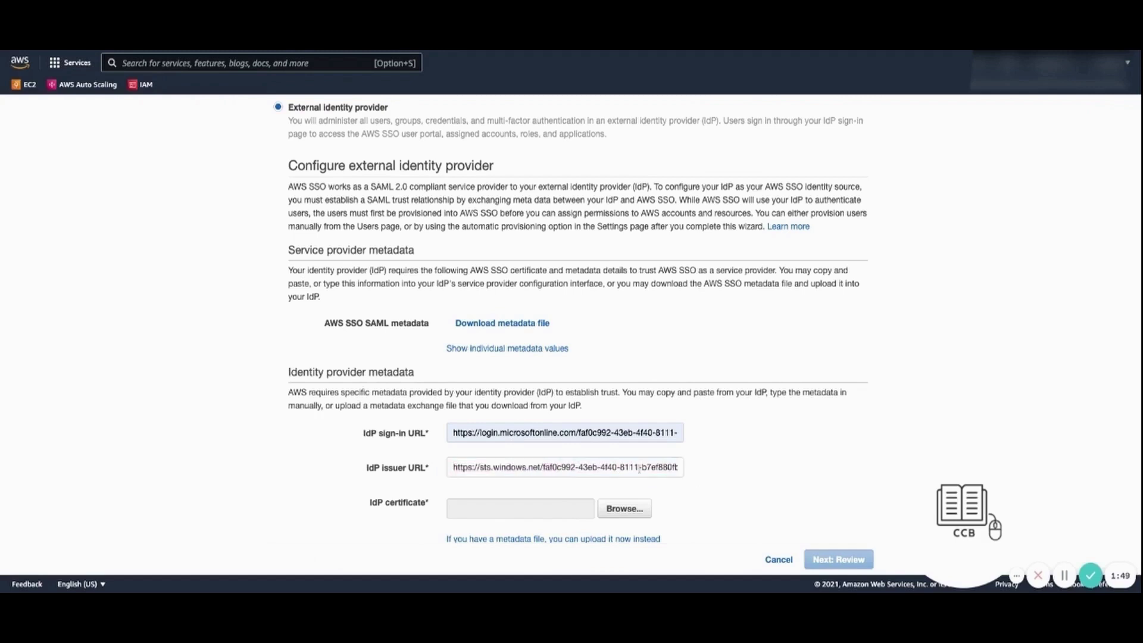
double_click(658, 468)
left_click(760, 483)
Confirm with ACCEPT to switch to the external identity provider and return to settings
left_click(839, 559)
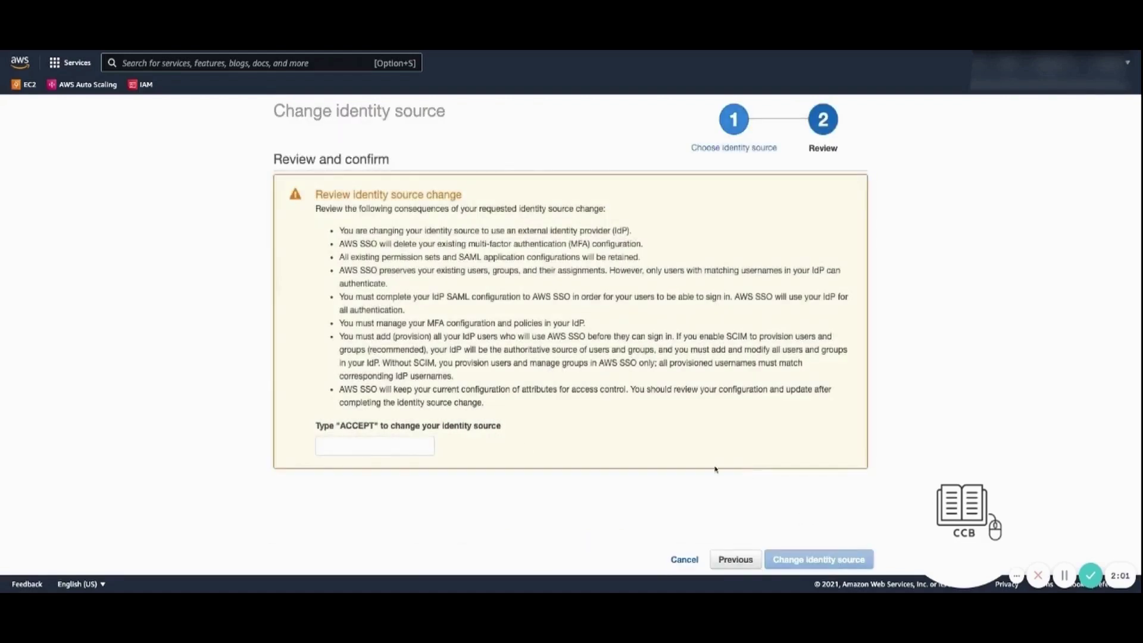
left_click(401, 445)
type("ACCEPT")
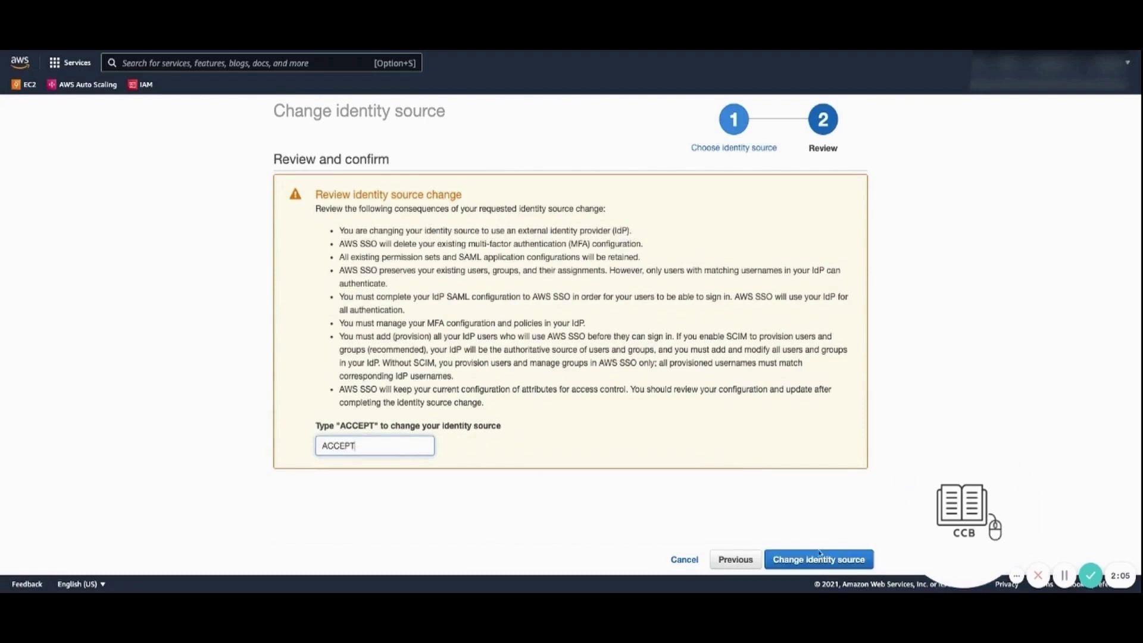
left_click(818, 558)
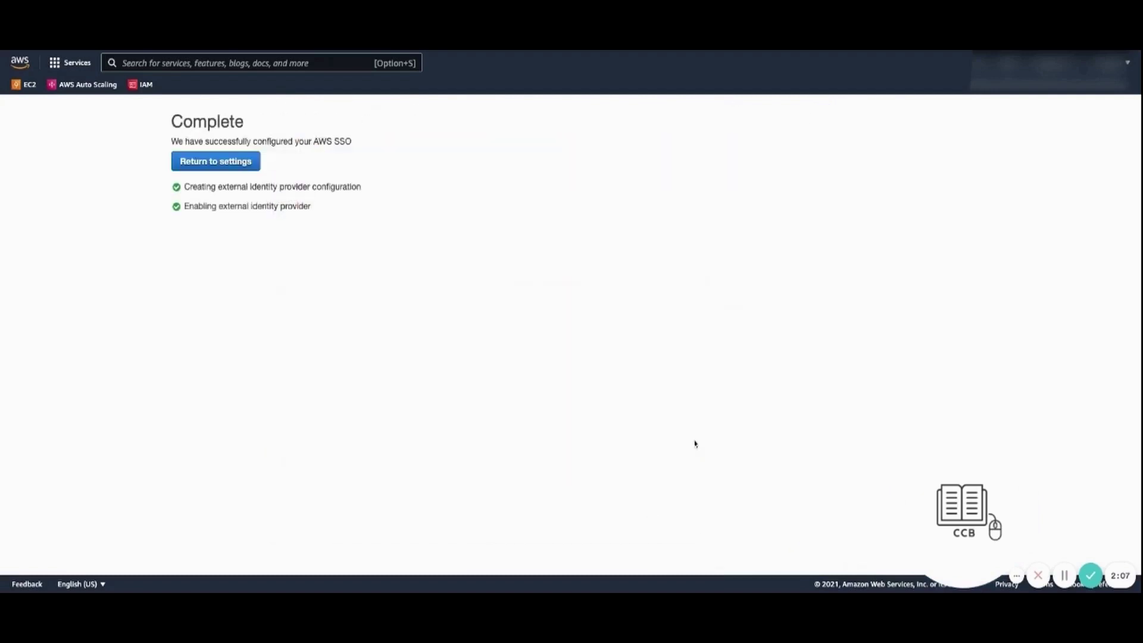
left_click(227, 164)
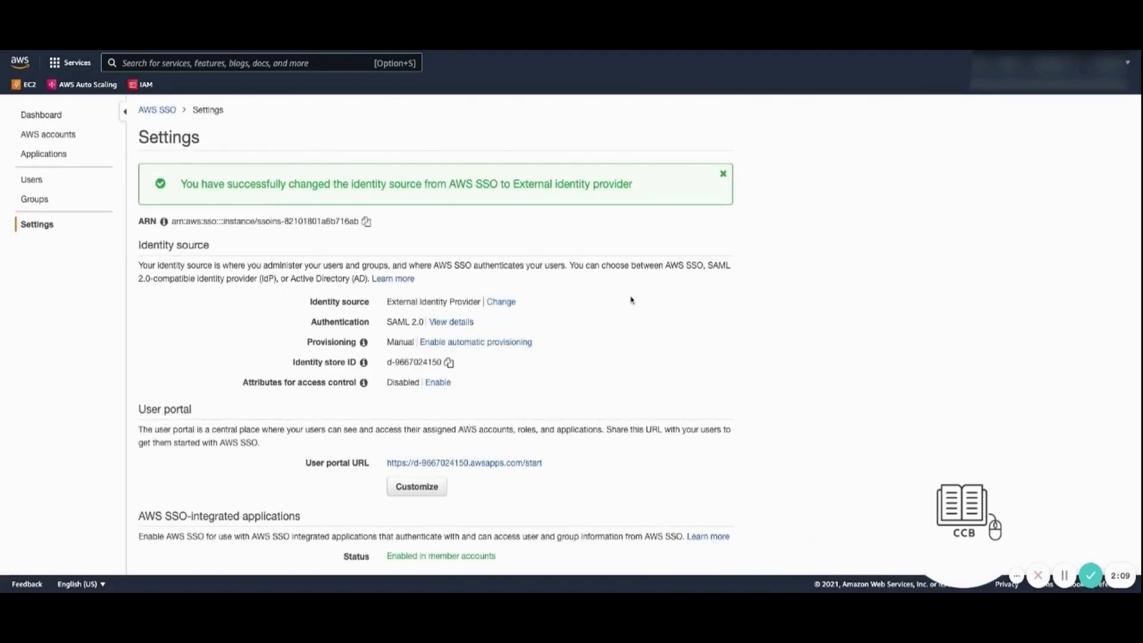
Open the SAML 2.0 authentication details and bring up the Manage certificates list
left_click(475, 322)
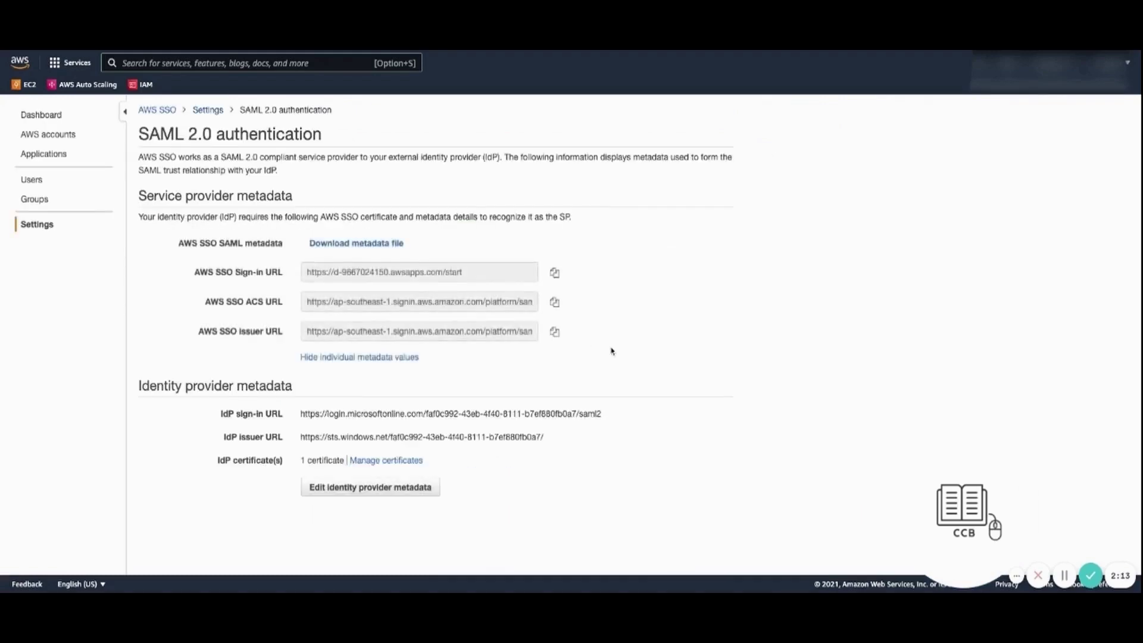
left_click(431, 489)
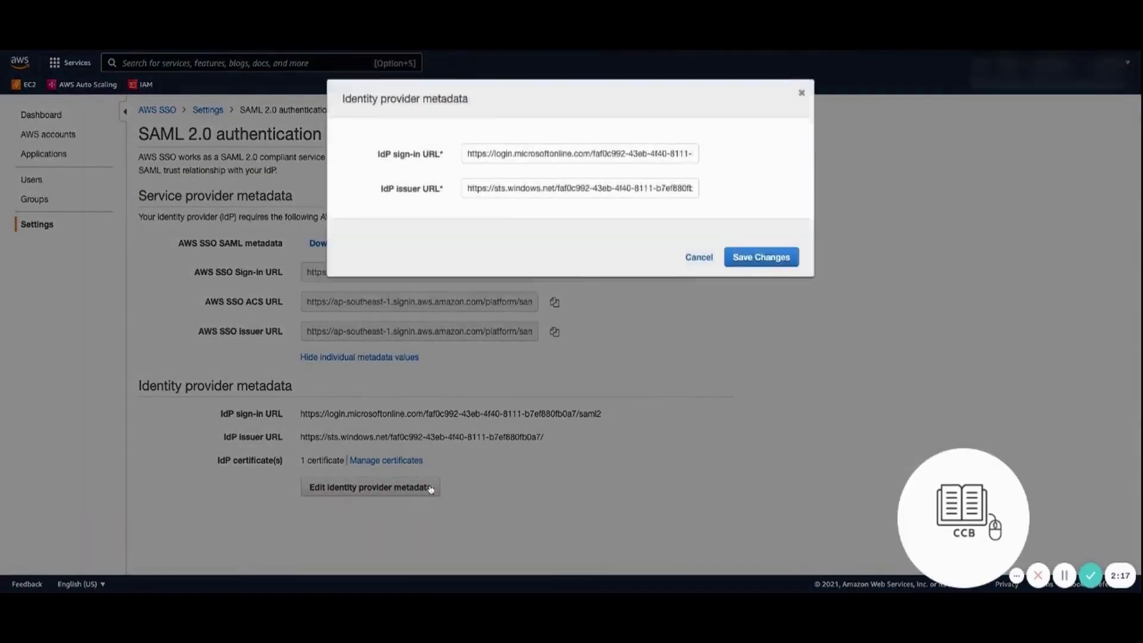
left_click(694, 278)
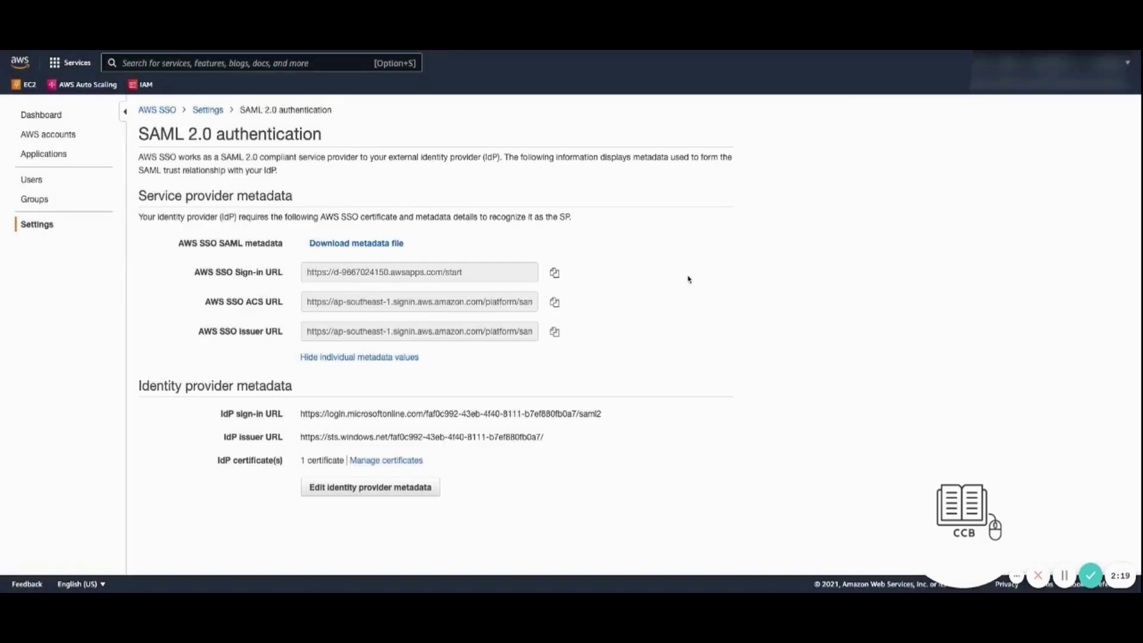
left_click(381, 462)
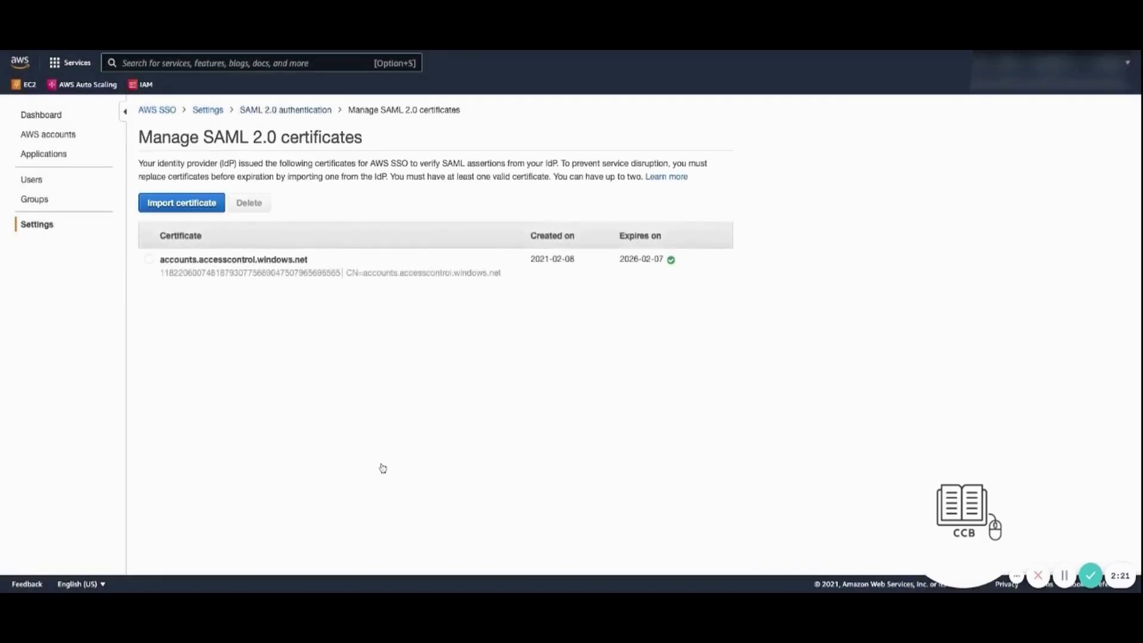
Leave the certificate view for the SSO Settings page and open the Users list
left_click(149, 259)
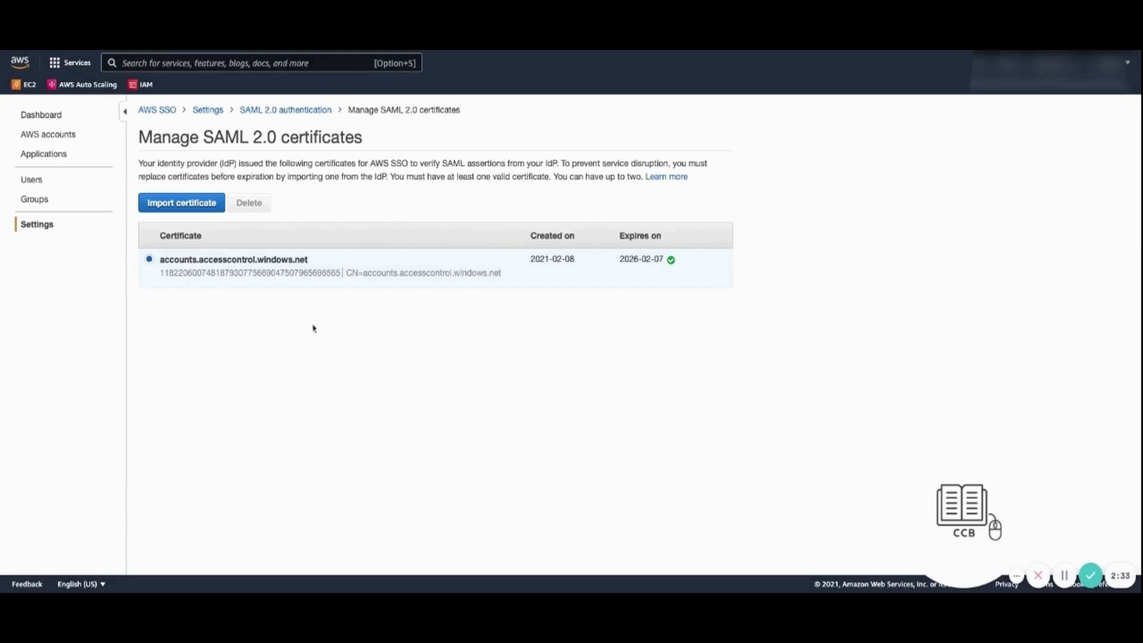
left_click(285, 109)
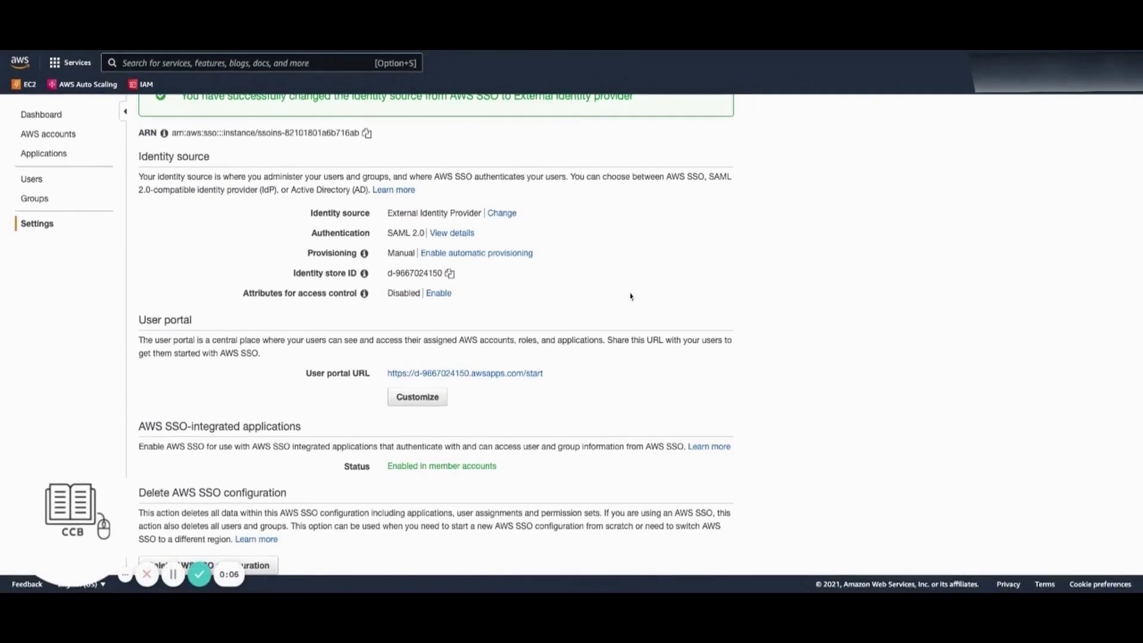
scroll(630, 297, "up", 3)
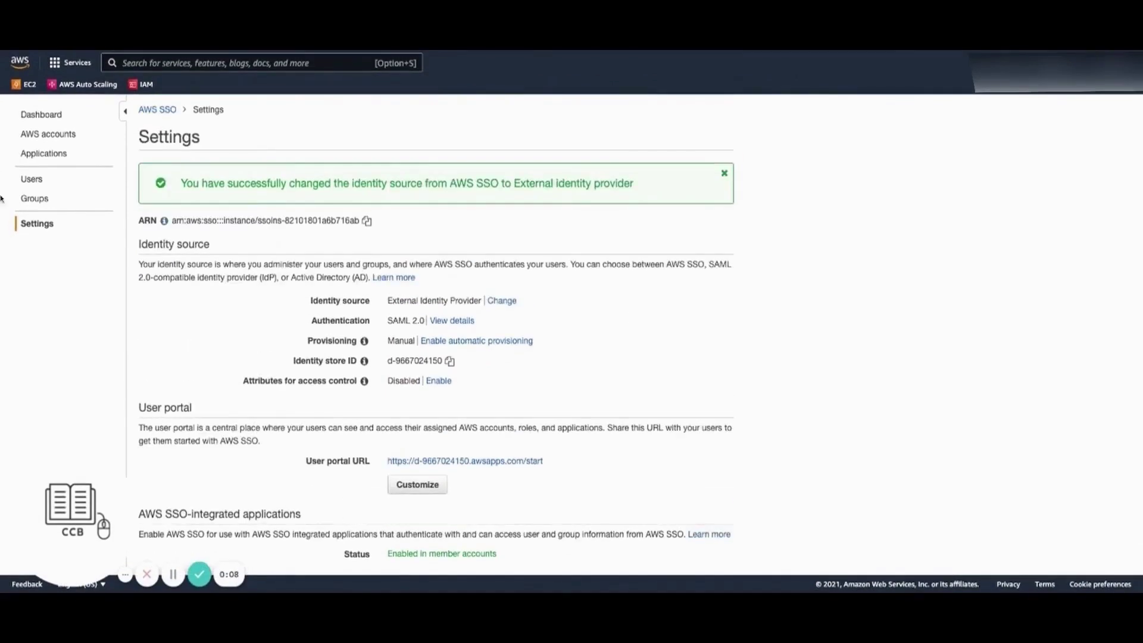
left_click(25, 179)
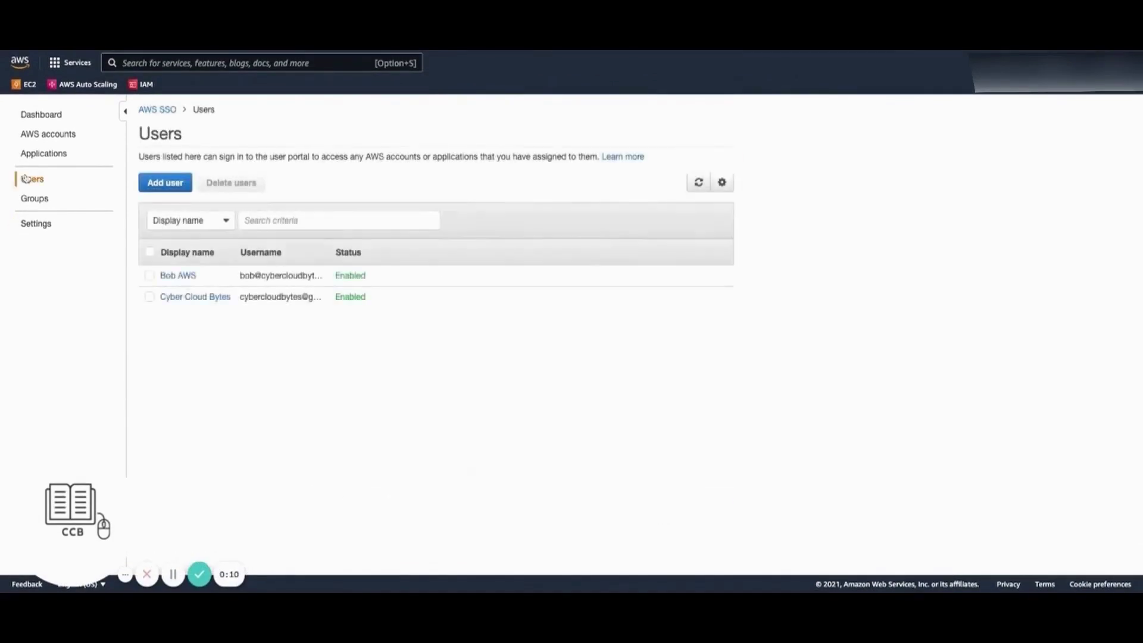
Add an SSO user with the pasted Azure AD e-mail, first and last name, and no groups
left_click(164, 183)
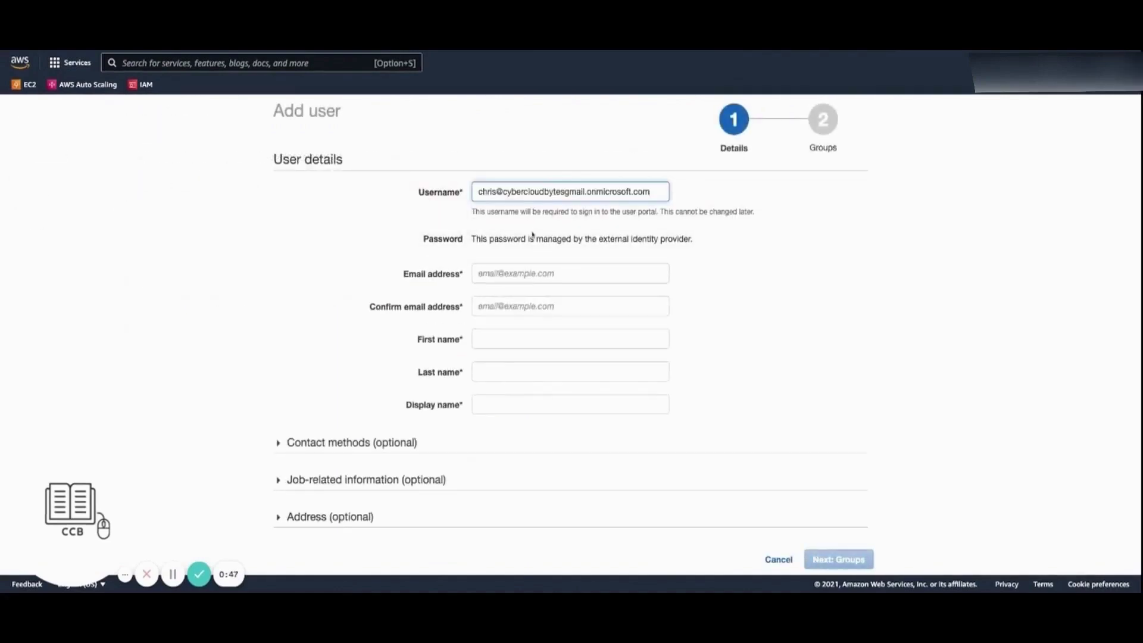
left_click(526, 269)
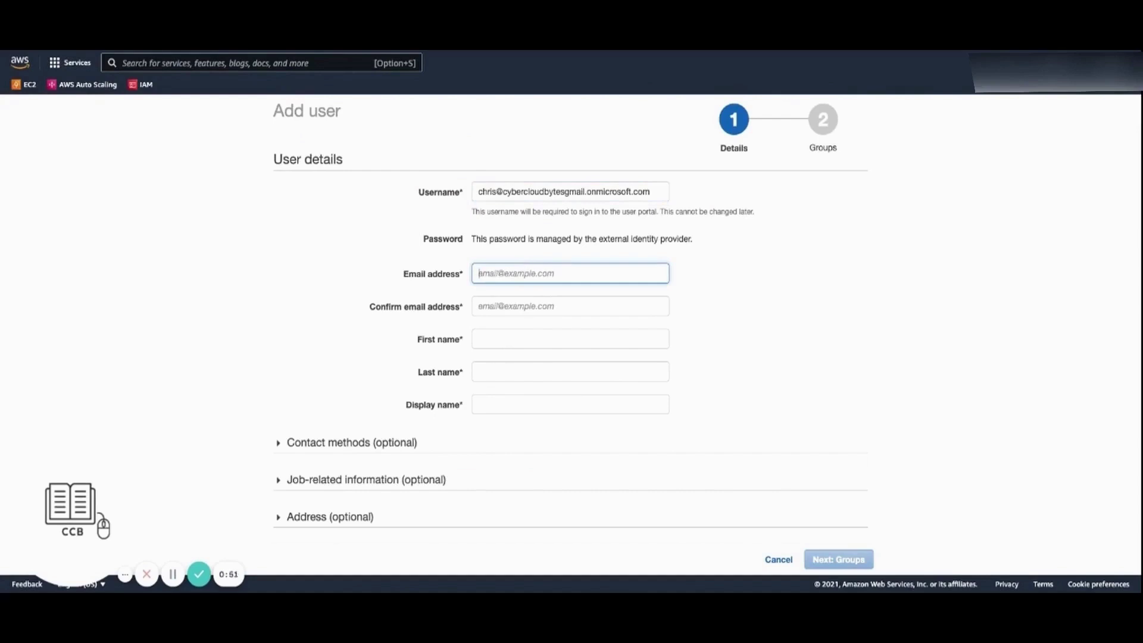
key("super+v")
left_click(527, 303)
key("super+v")
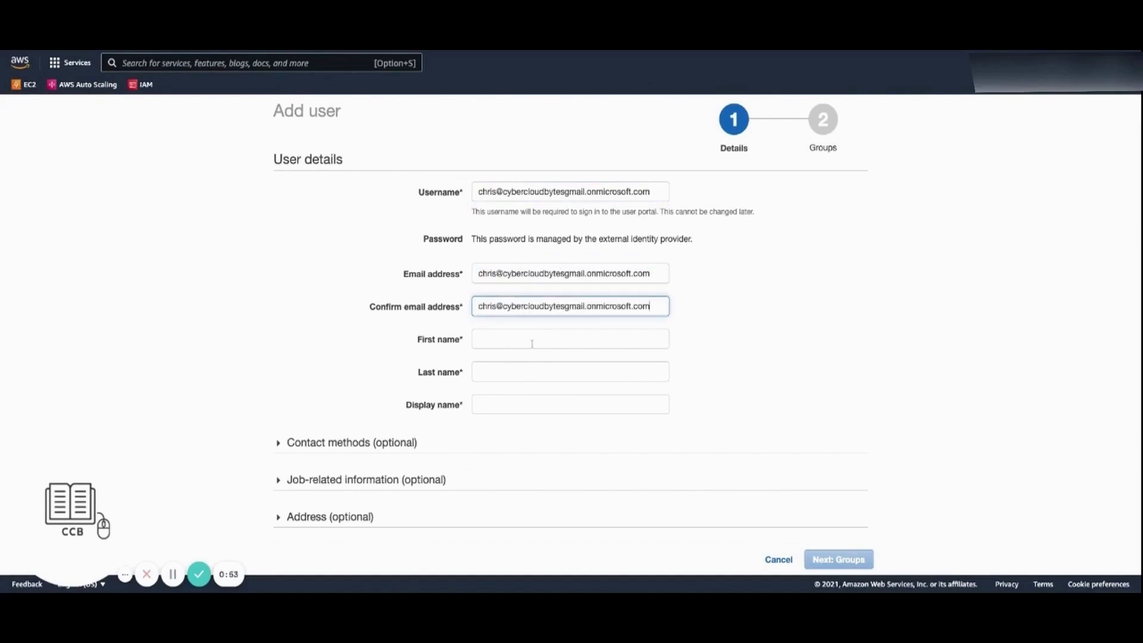
left_click(534, 340)
key("Tab")
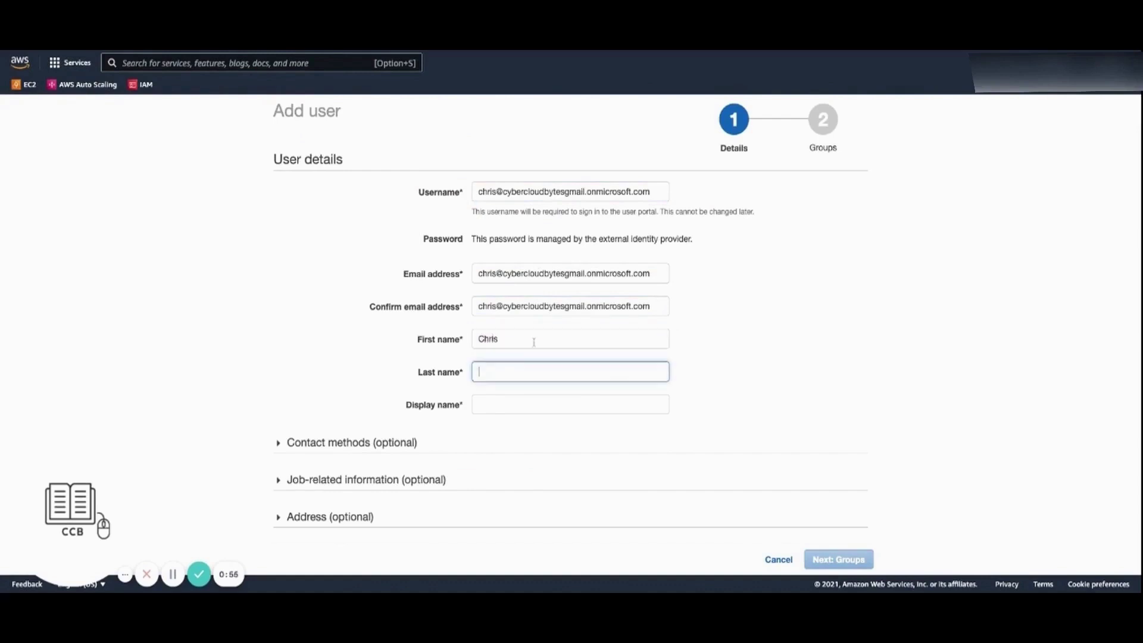
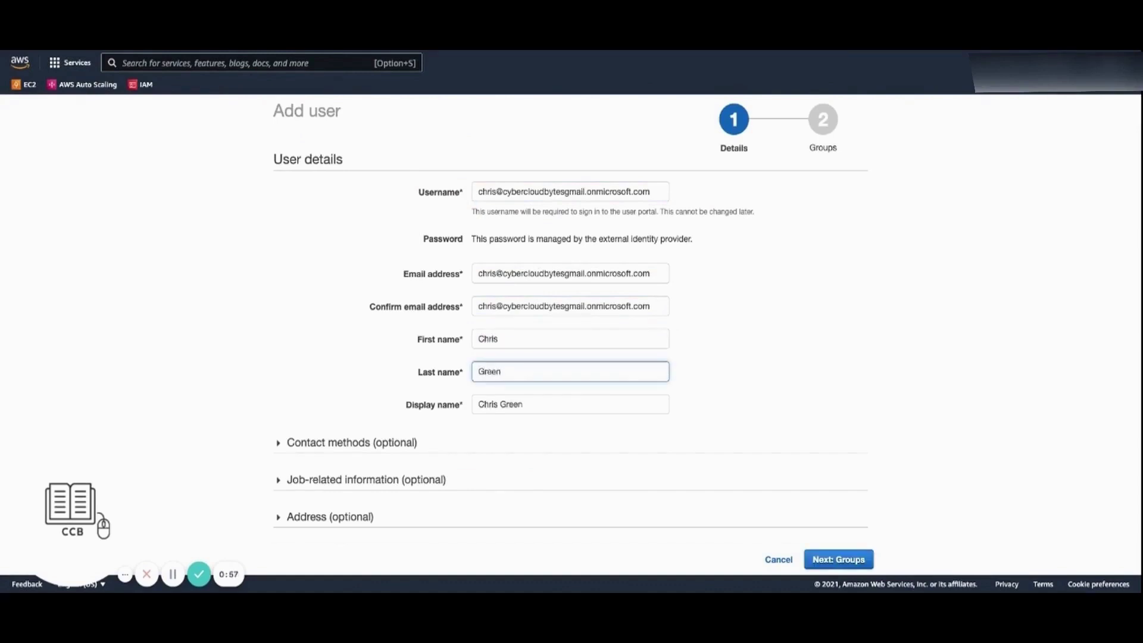
left_click(856, 564)
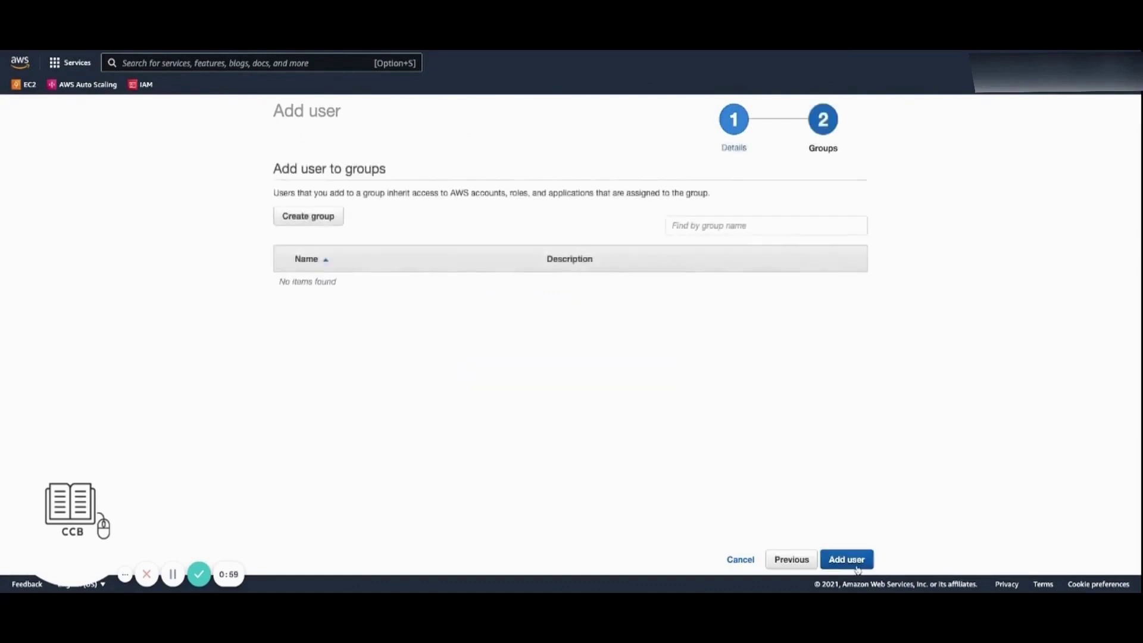
left_click(857, 565)
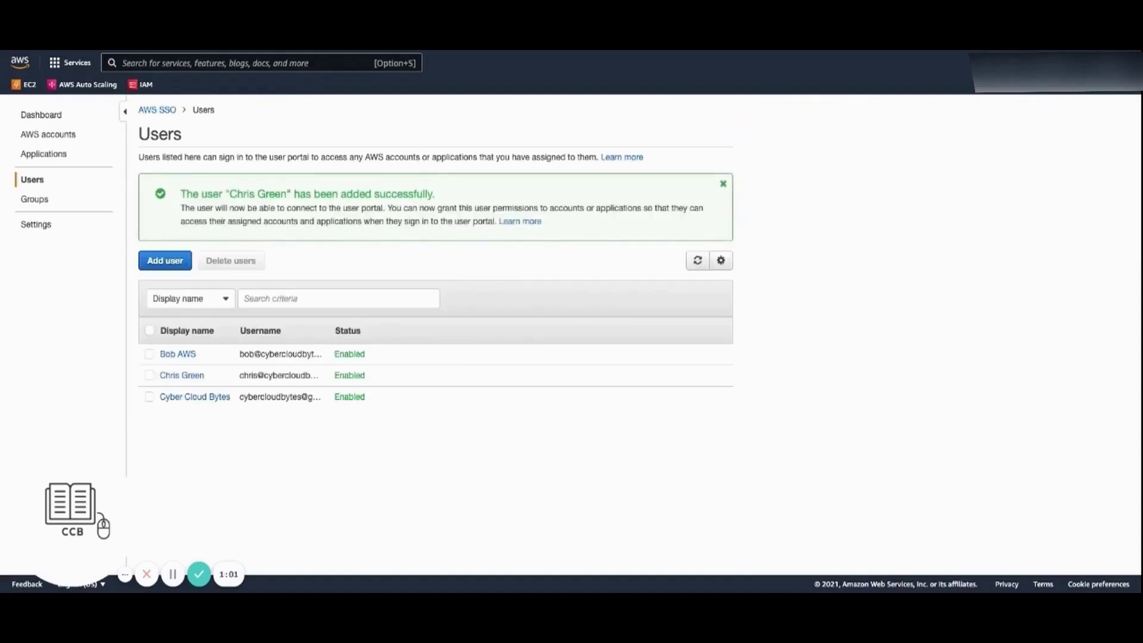
Enter the test user's full sign-in address on the Microsoft sign-in page
left_click(179, 375)
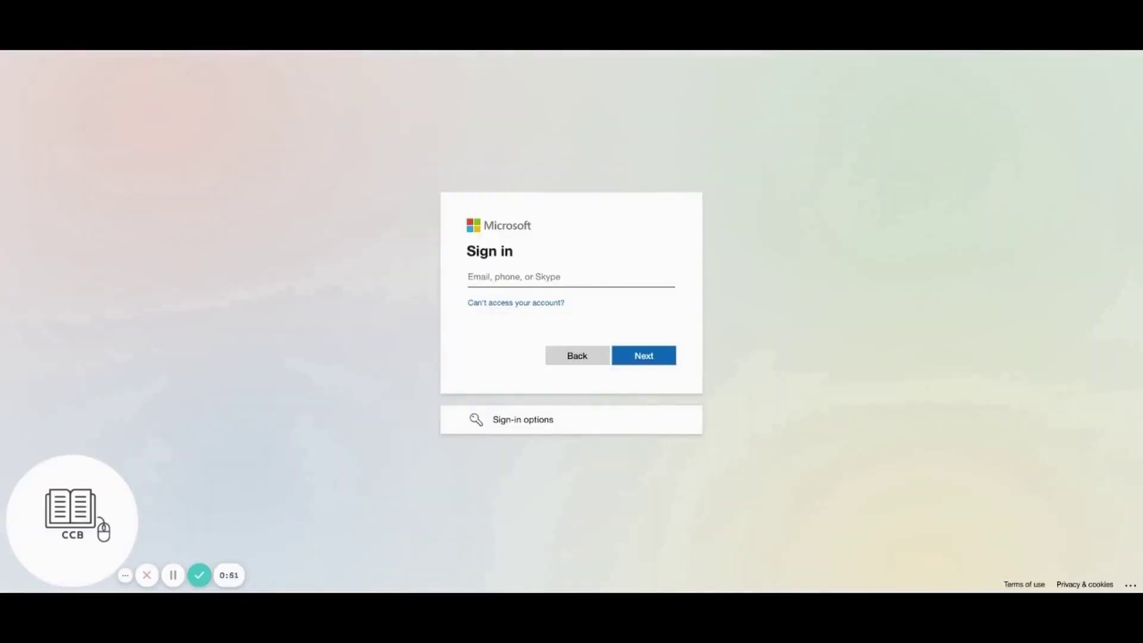
left_click_drag(550, 278, 439, 282)
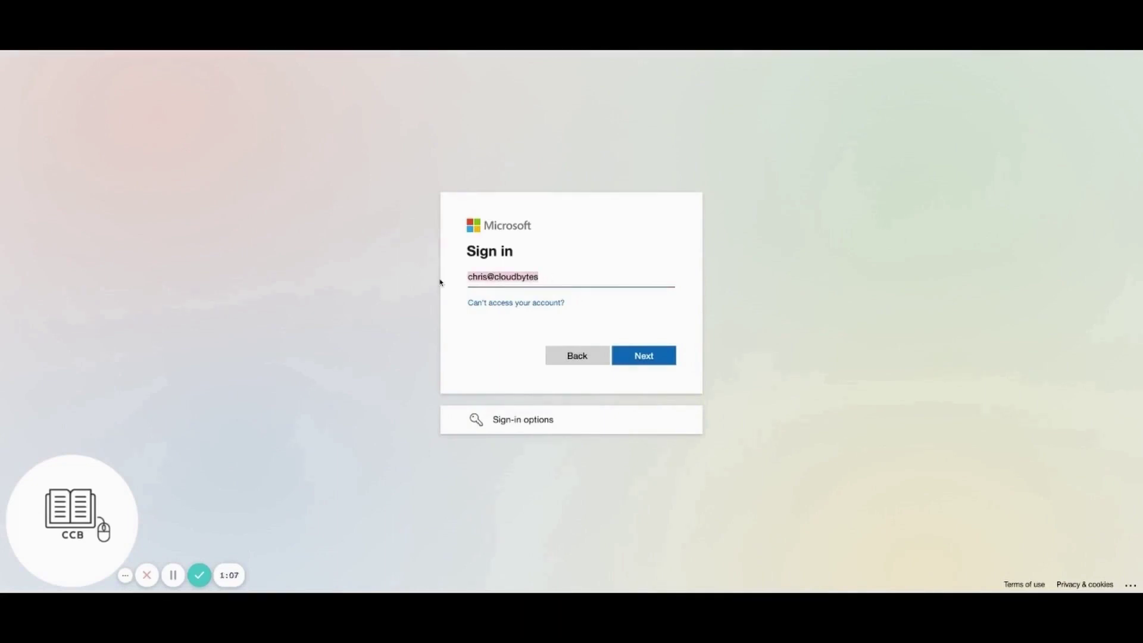
key("ctrl+v")
left_click(640, 362)
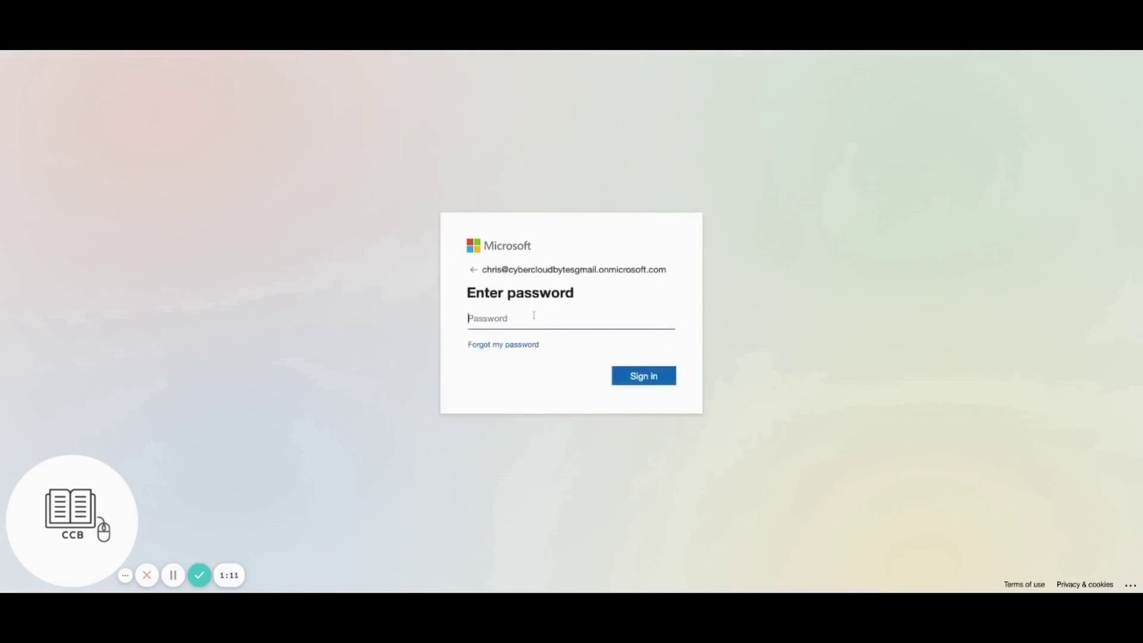
Sign in with the account password and skip the security setup for now
type("********")
left_click(659, 378)
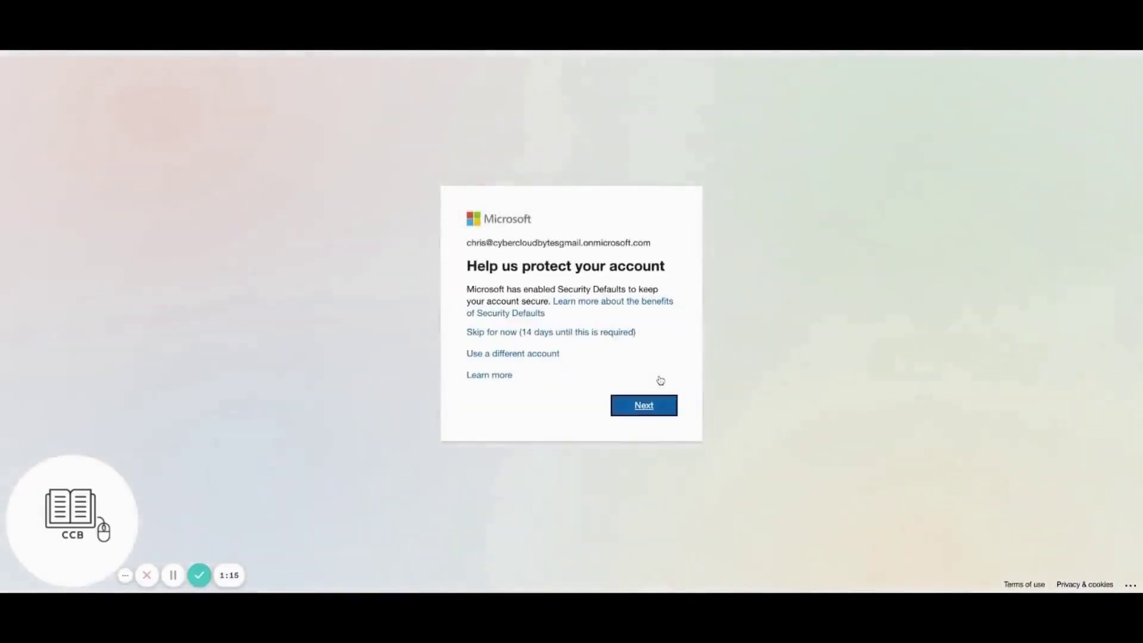
left_click(658, 406)
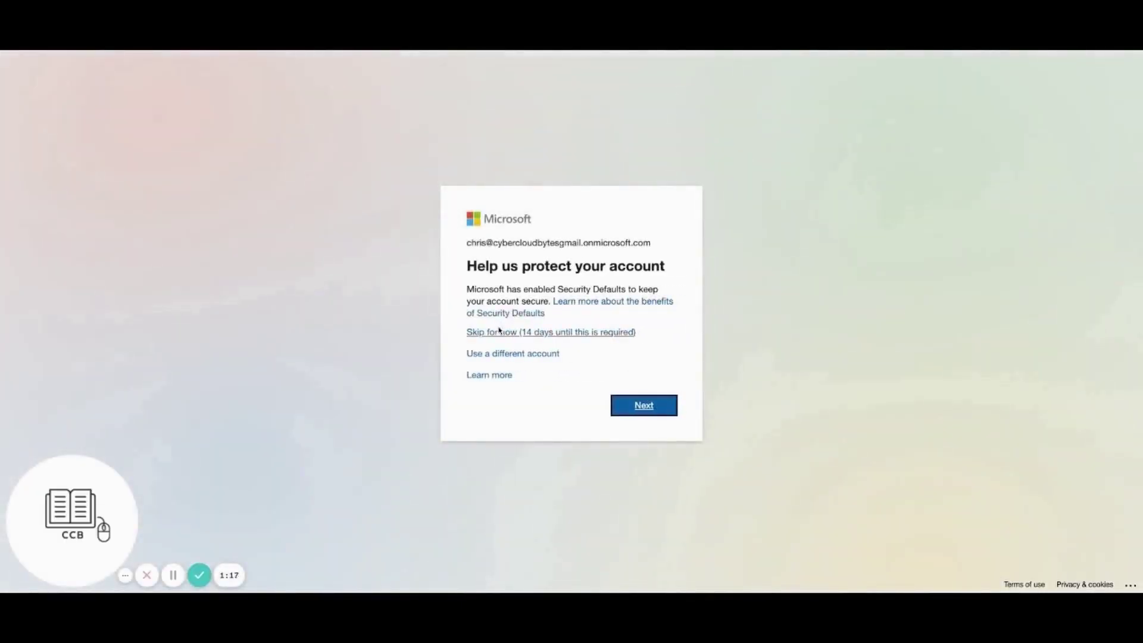
left_click(500, 331)
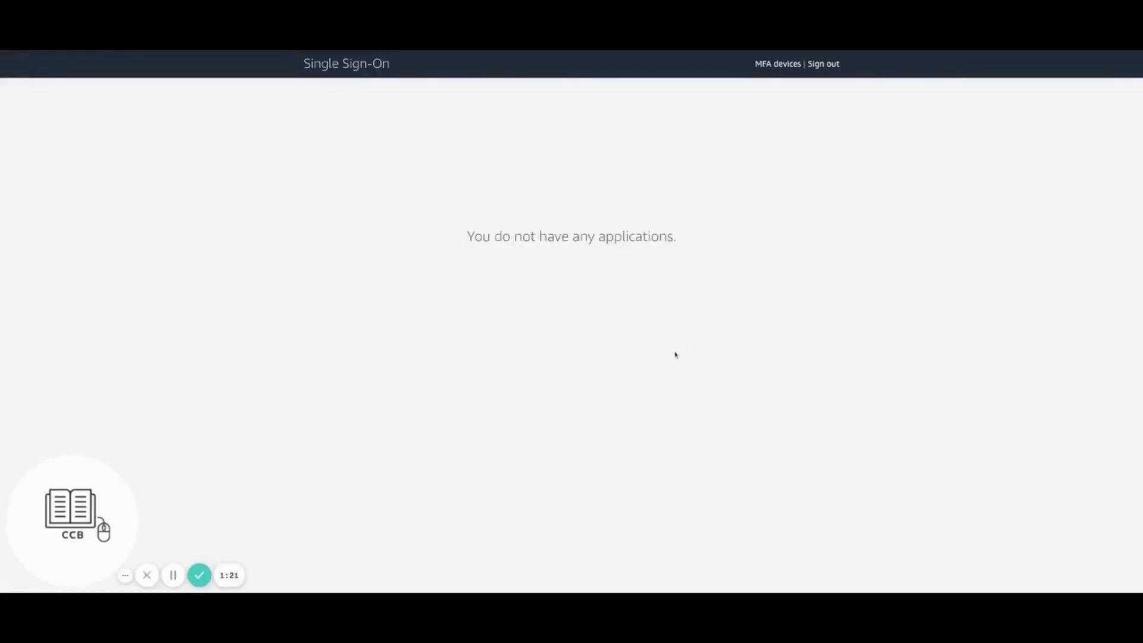
Check the portal's 'no applications' message, then open the MFA devices page
left_click_drag(434, 194, 463, 210)
left_click(674, 280)
left_click(777, 64)
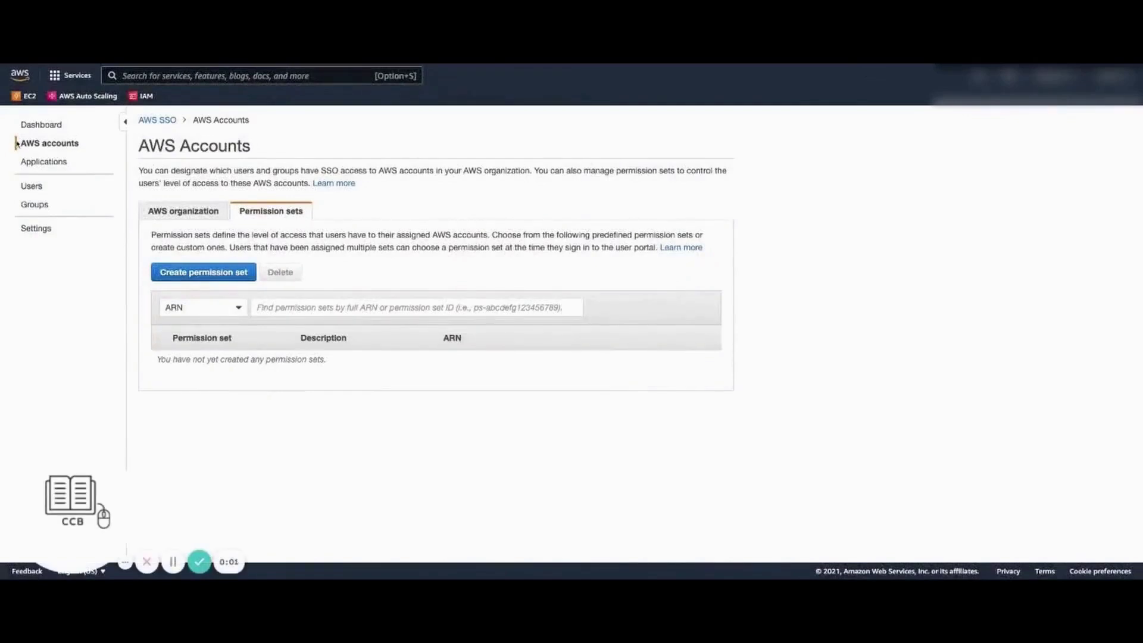
Start a new permission set based on the ViewOnlyAccess job function policy
left_click(156, 210)
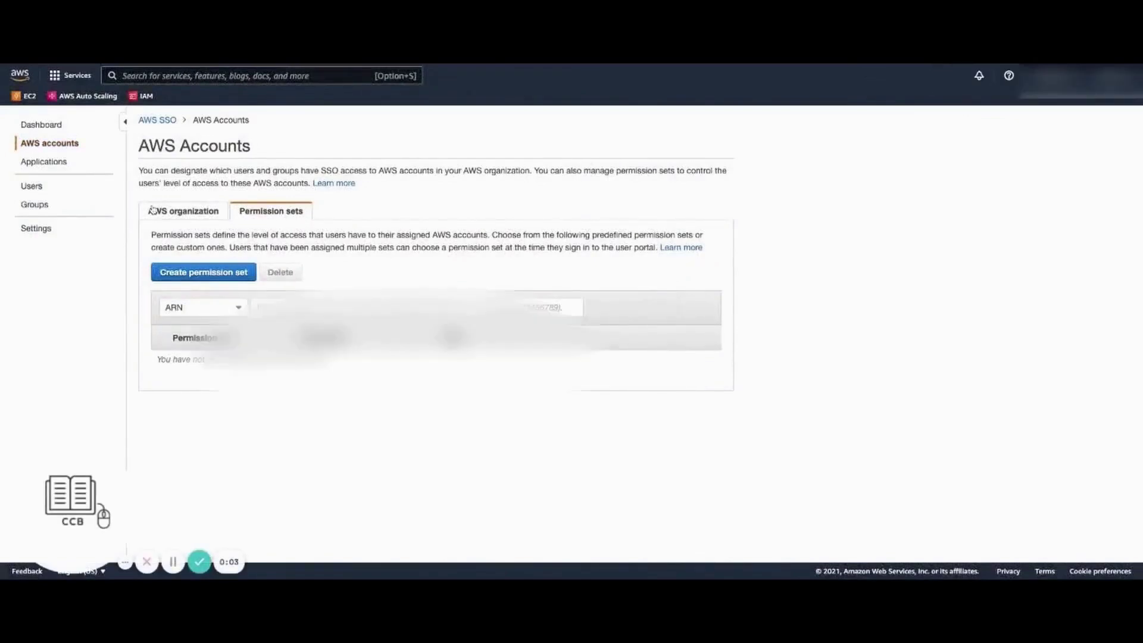
left_click(252, 215)
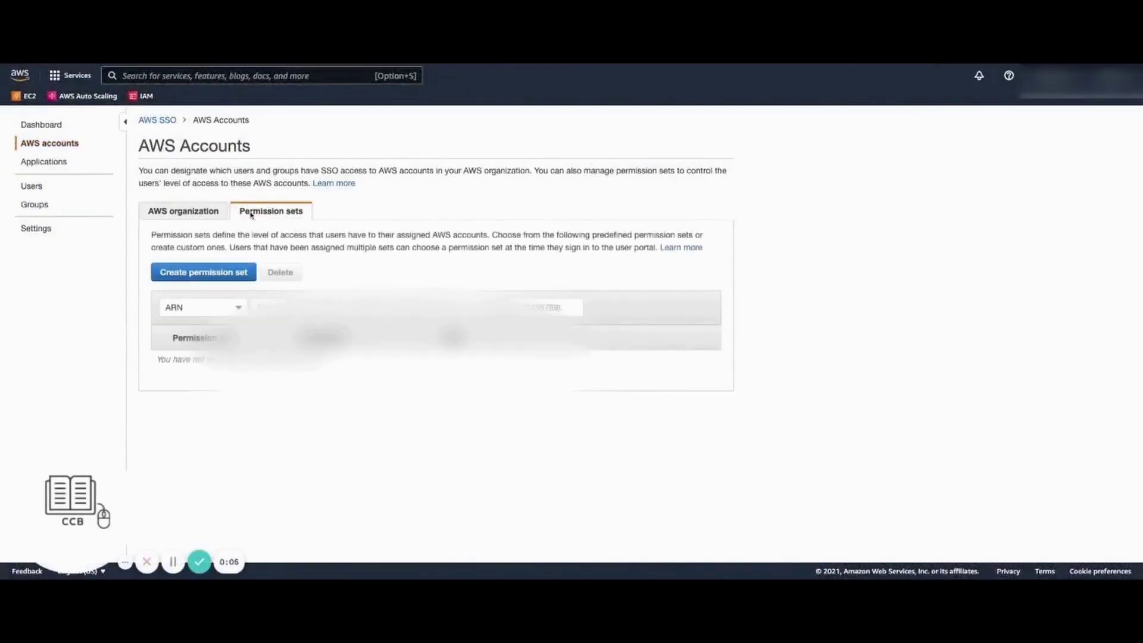
left_click(235, 271)
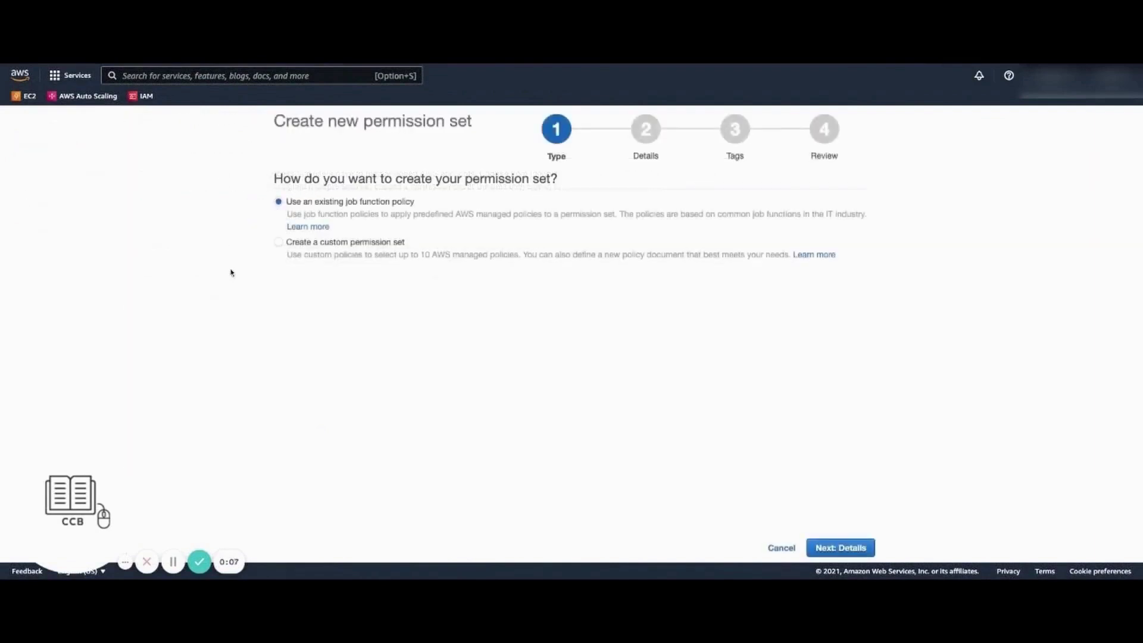
left_click(860, 549)
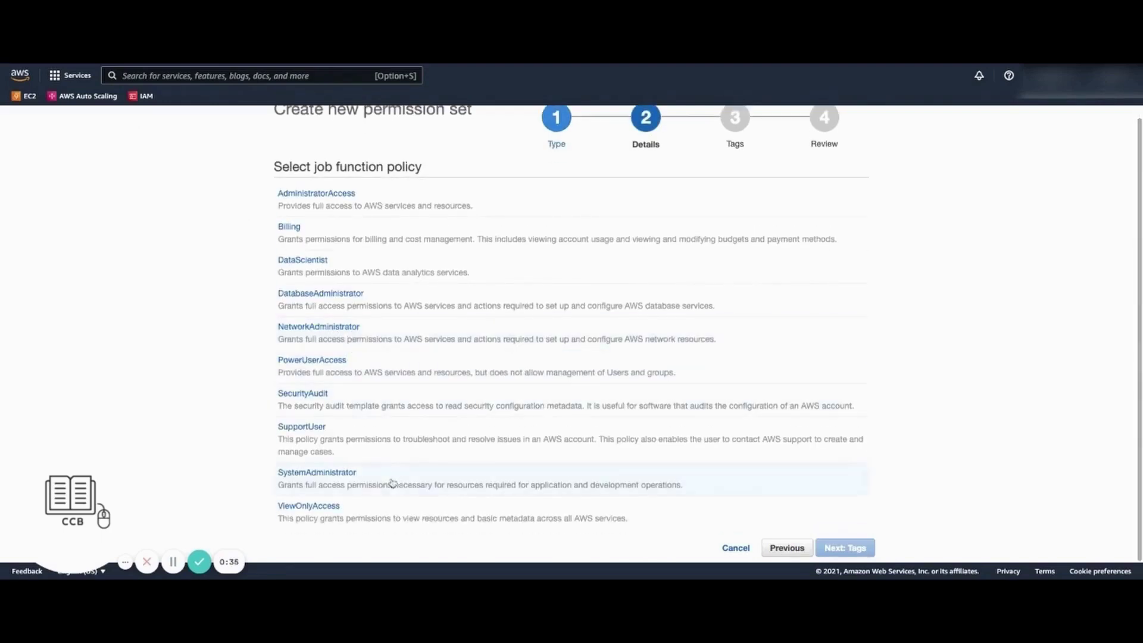
left_click(325, 519)
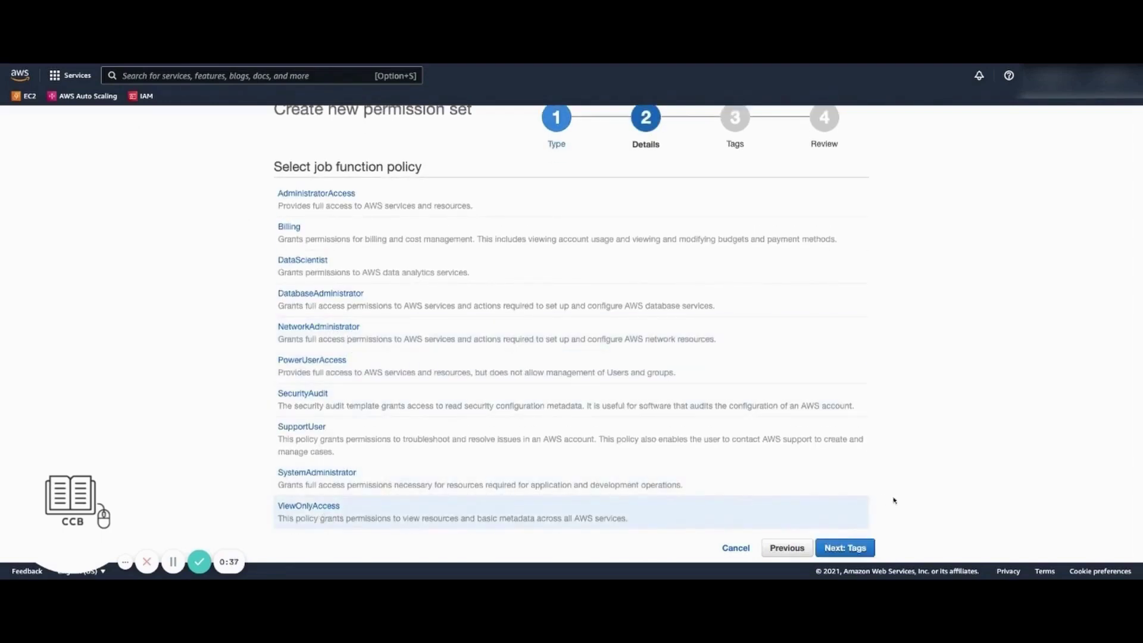
left_click(867, 547)
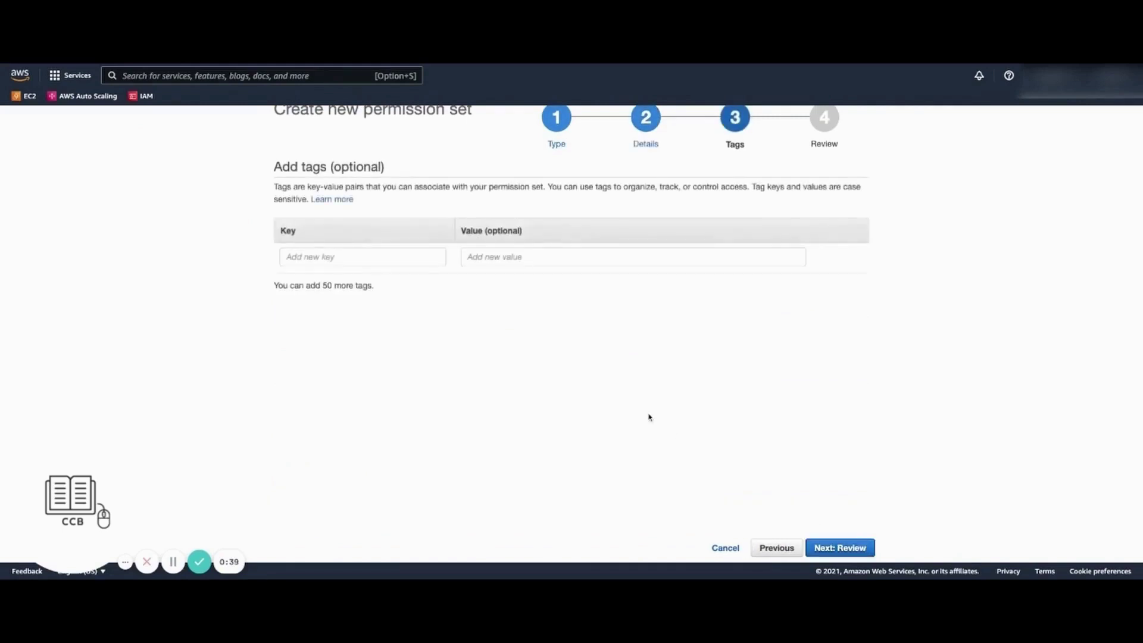
Tag it Name = AWS SSO testing, review, and create the permission set
left_click(362, 265)
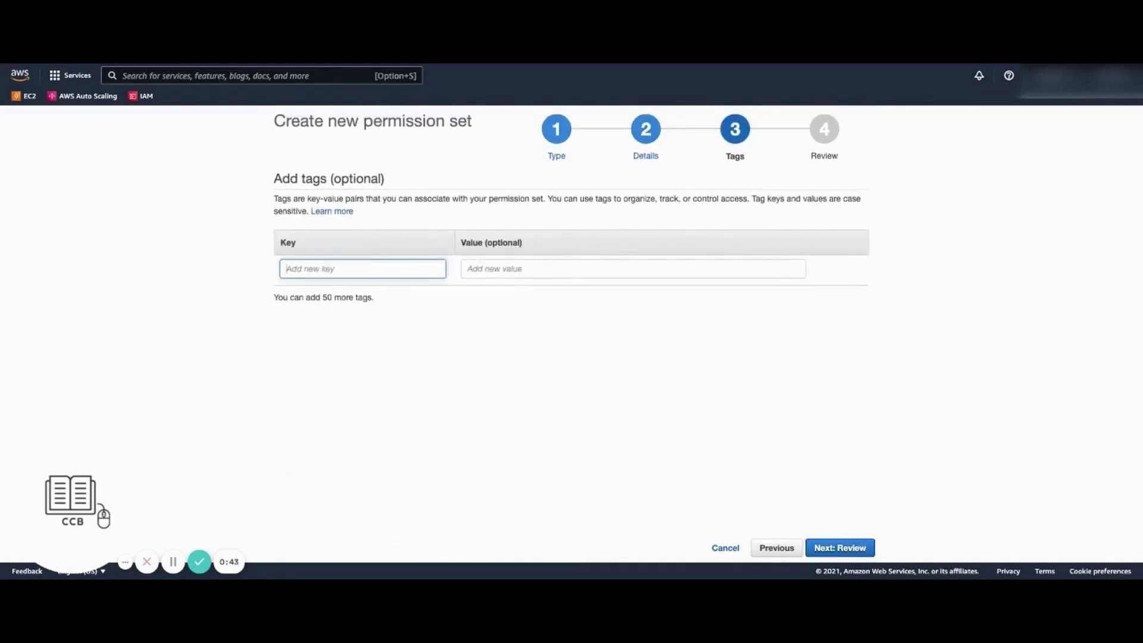
type("Name")
key("Tab")
type("AWS SSO testing")
left_click(816, 543)
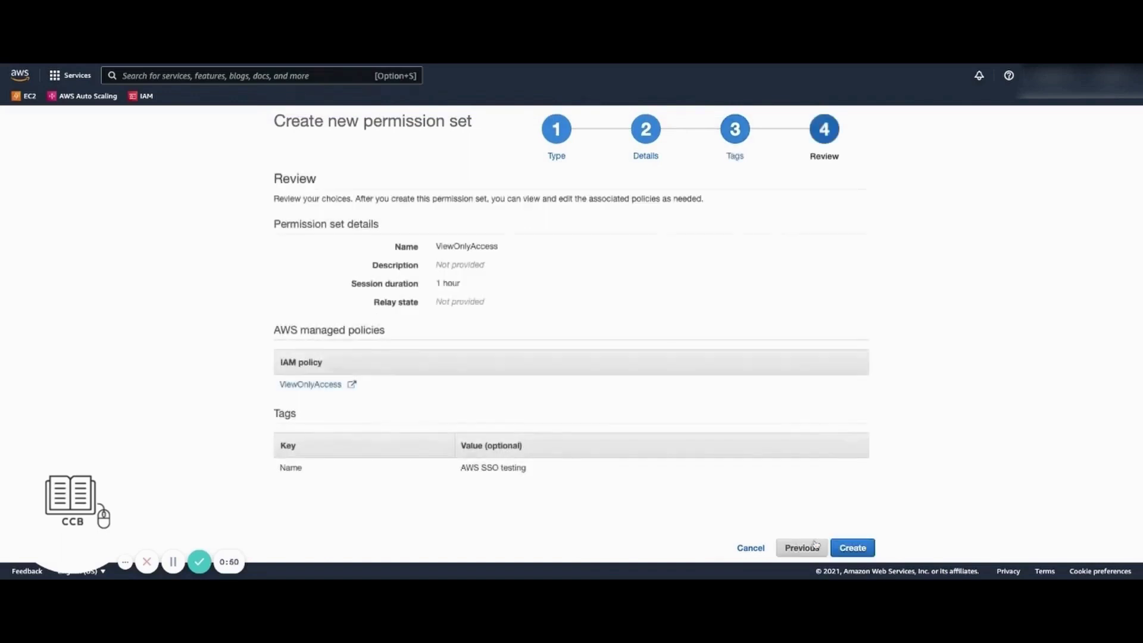
left_click(846, 548)
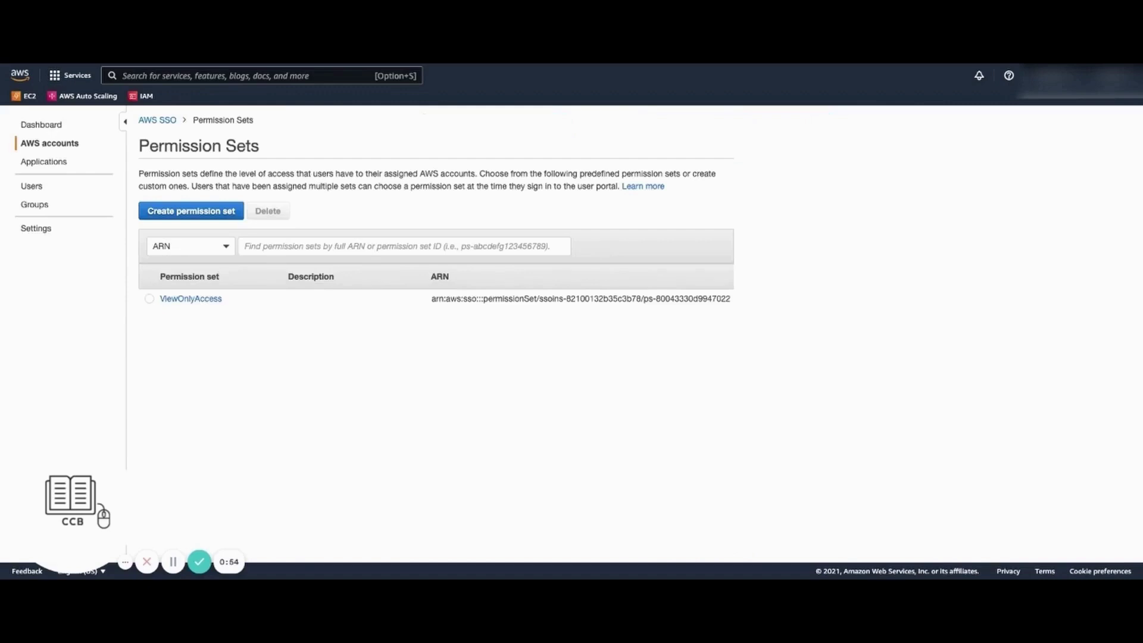
Assign the Azure AD test user to the AWS account with the ViewOnlyAccess permission set
left_click(474, 302)
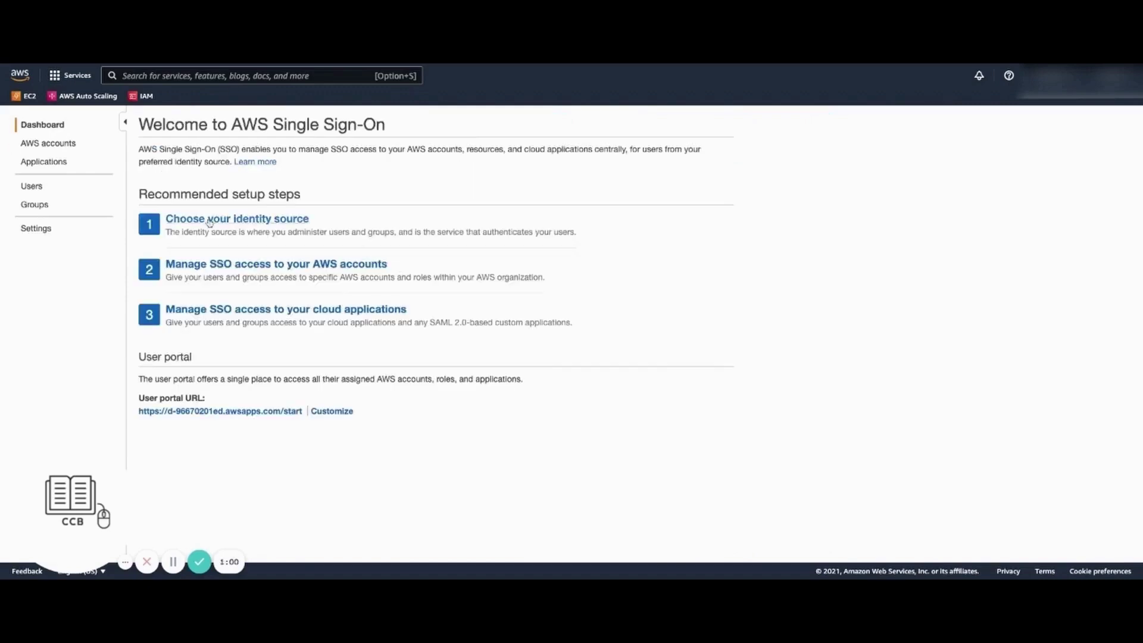
left_click(60, 145)
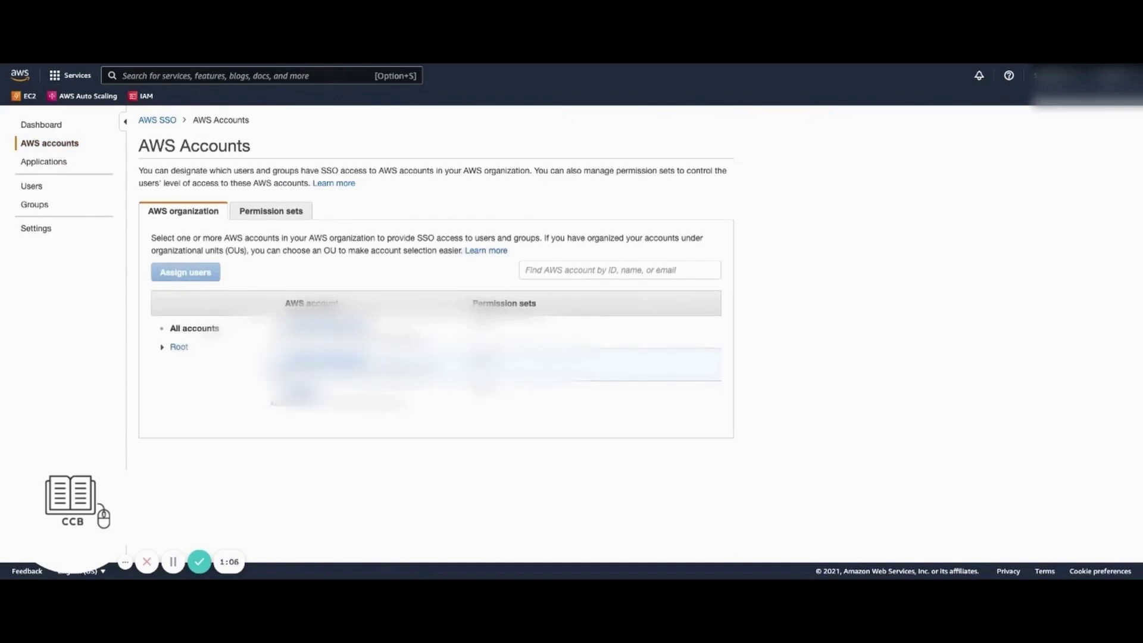
left_click(273, 361)
left_click(196, 279)
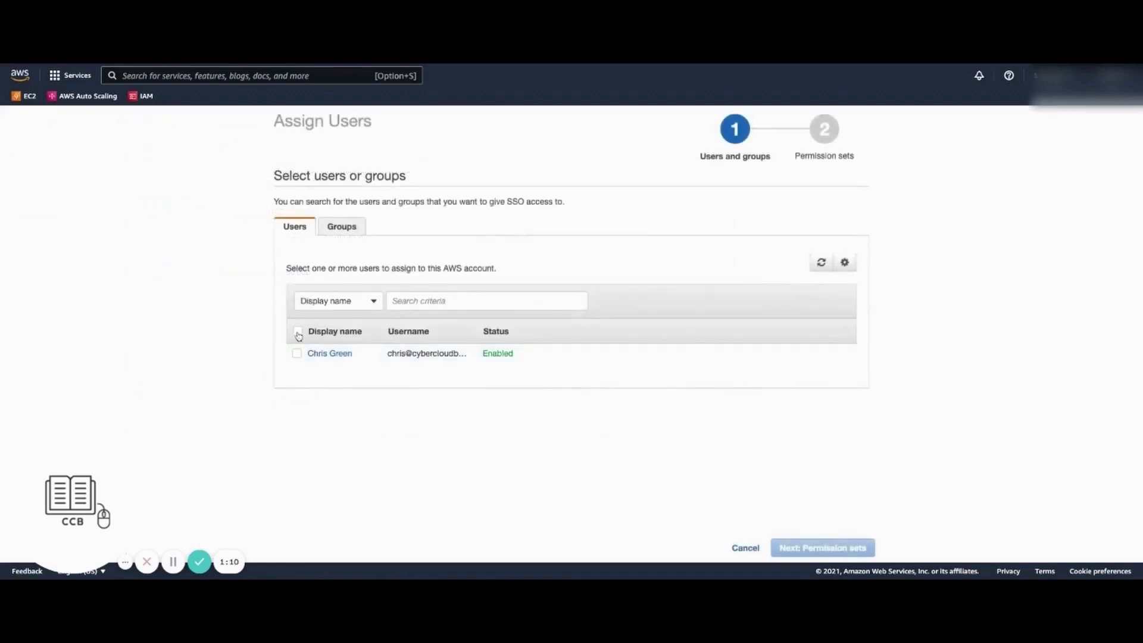
left_click(298, 331)
left_click(822, 548)
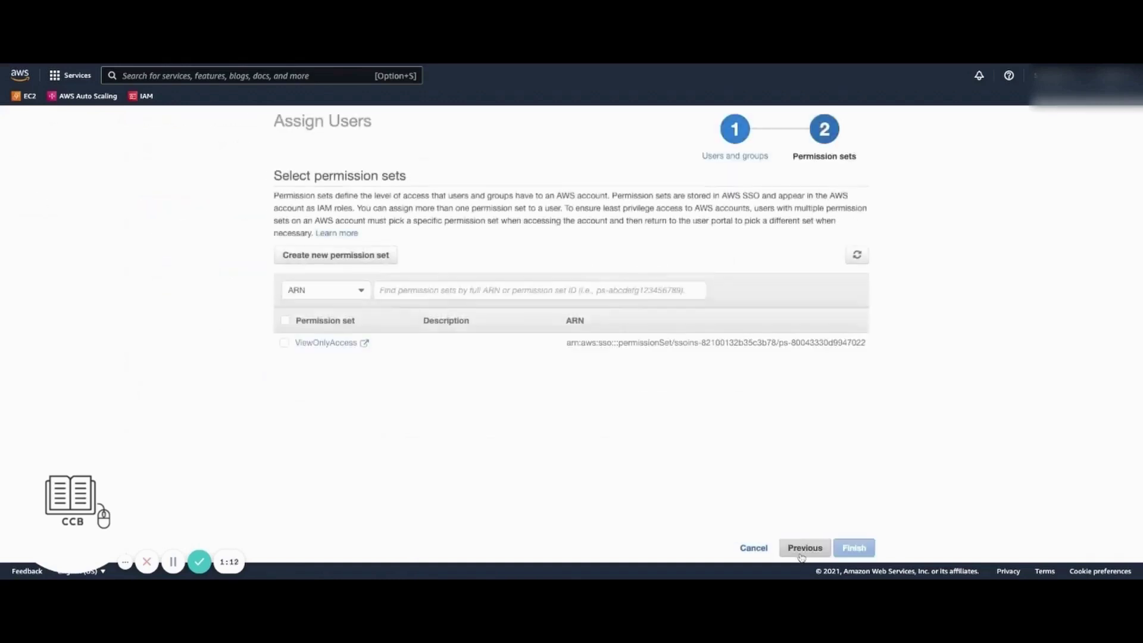
left_click(285, 342)
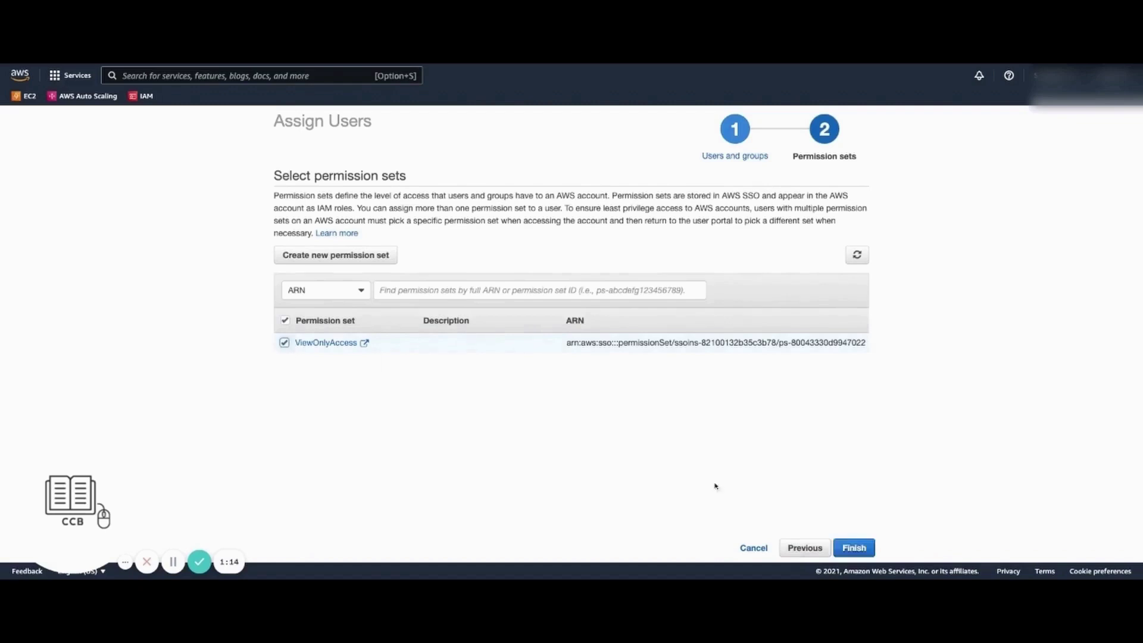
left_click(853, 548)
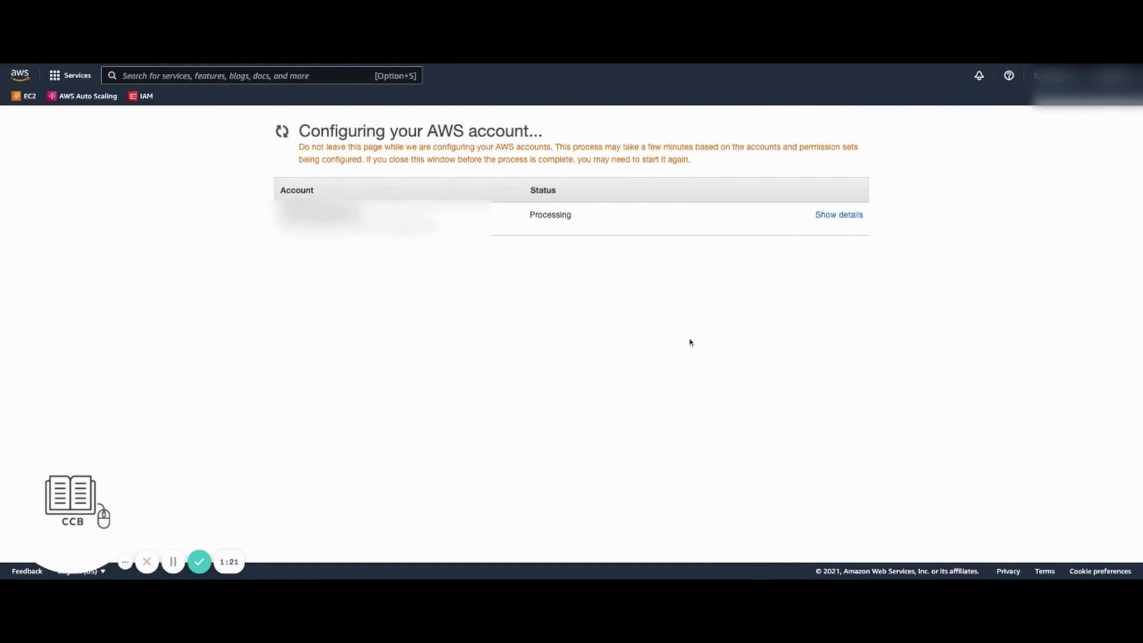
Show configuration details, then expand the portal's AWS Account to reveal its ViewOnlyAccess role
left_click(837, 236)
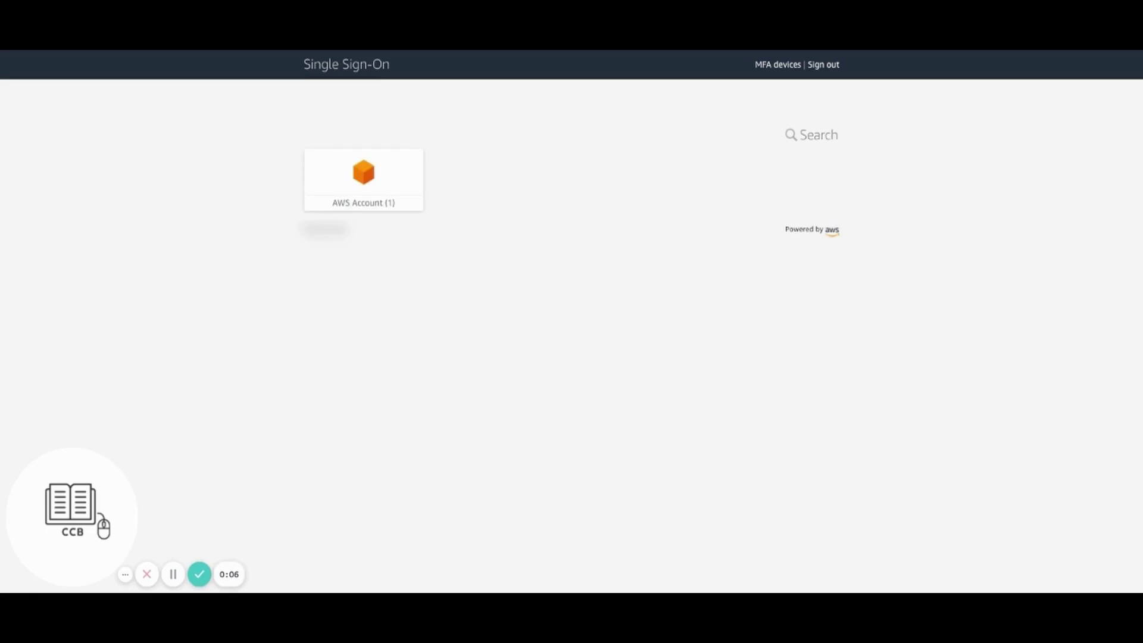
left_click(390, 178)
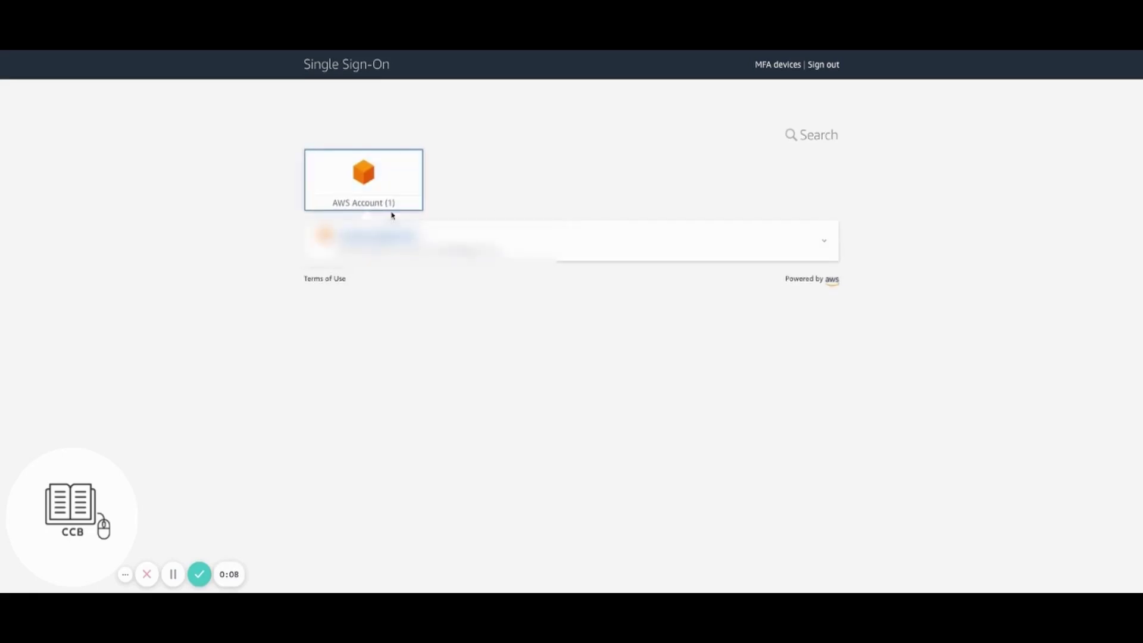
left_click(391, 238)
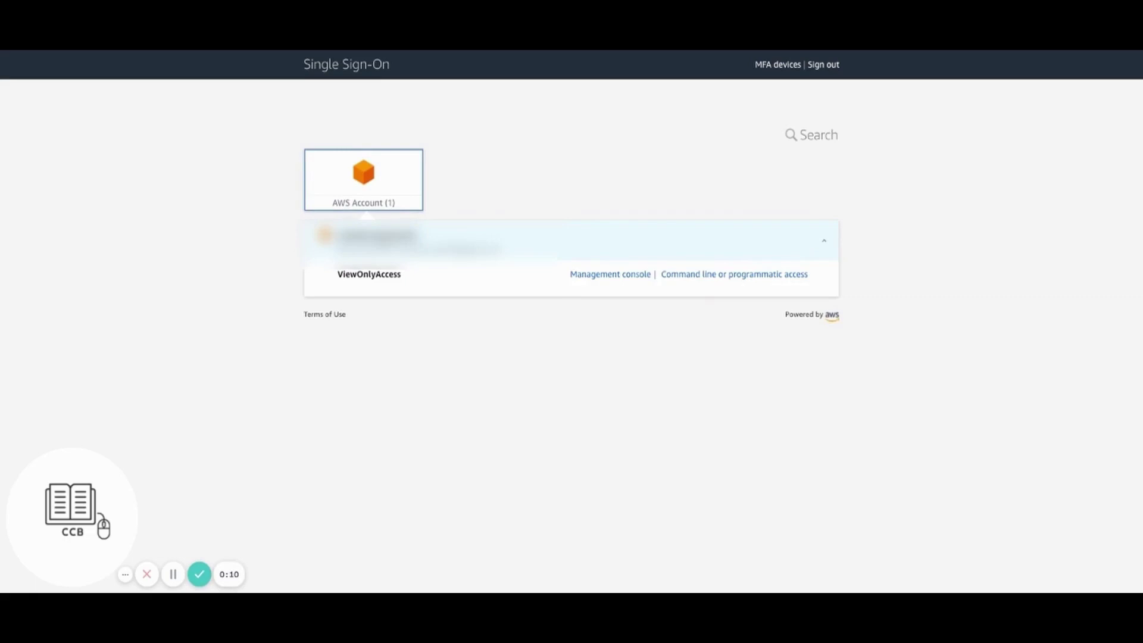